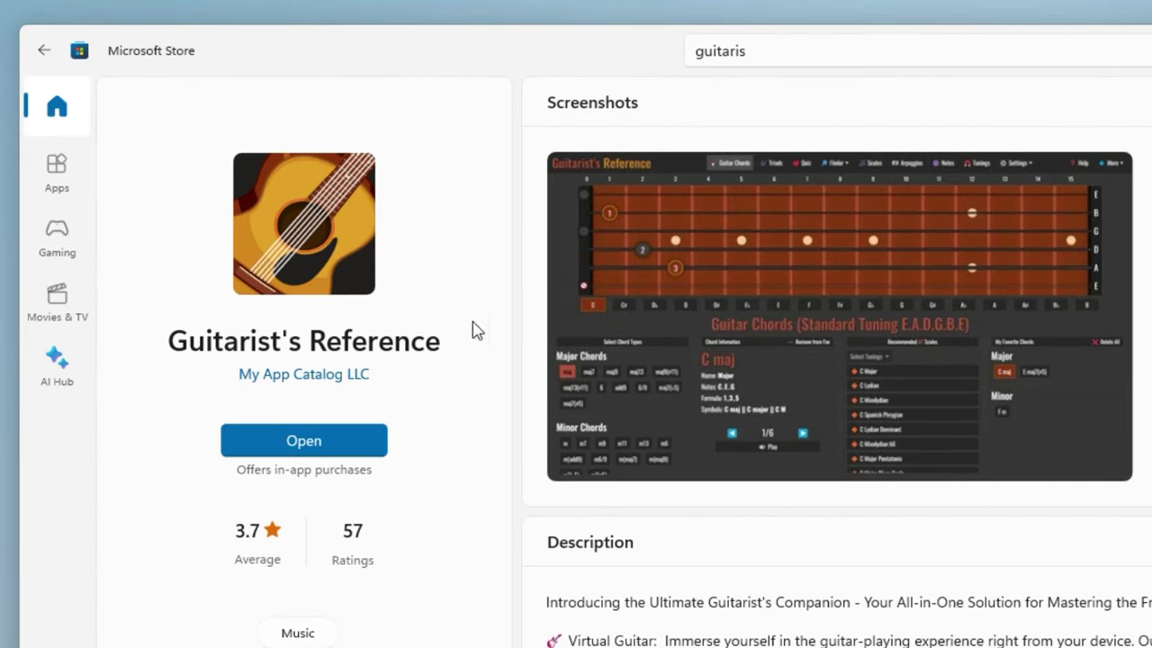
- Launch Guitarist's Reference from its Microsoft Store page
{"action": "left_click", "coordinate": [309, 448]}
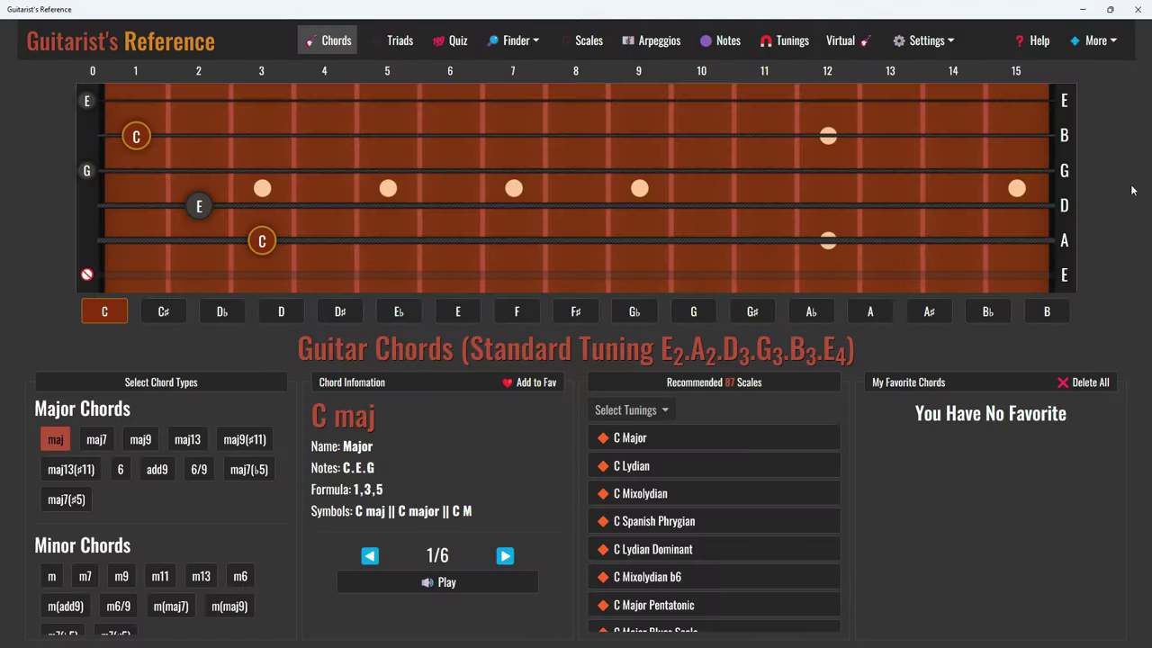
- Open and dismiss the extra options list, then view the Triads and Quiz pages
{"action": "left_click", "coordinate": [1095, 40]}
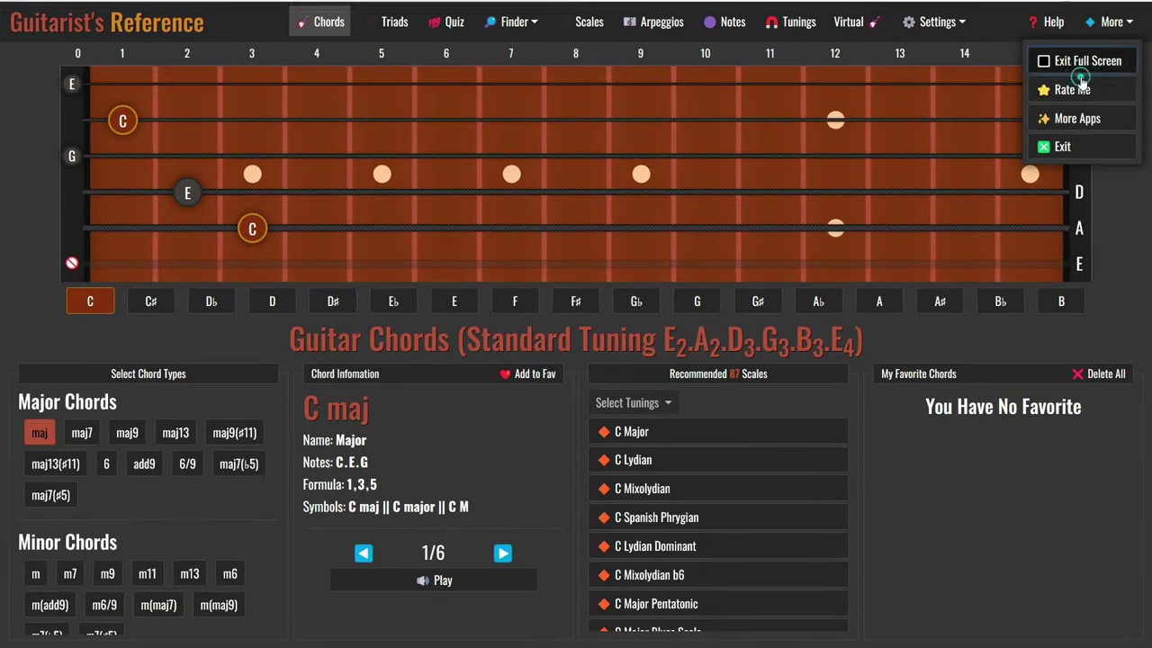
{"action": "left_click", "coordinate": [1117, 254]}
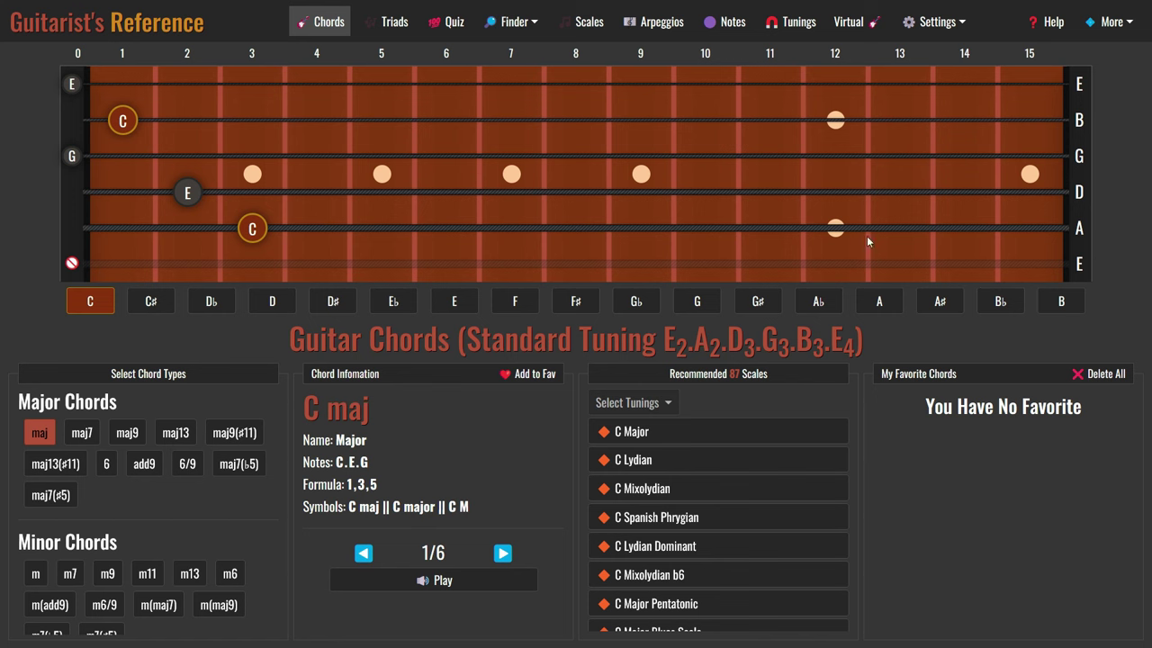
{"action": "left_click", "coordinate": [387, 25]}
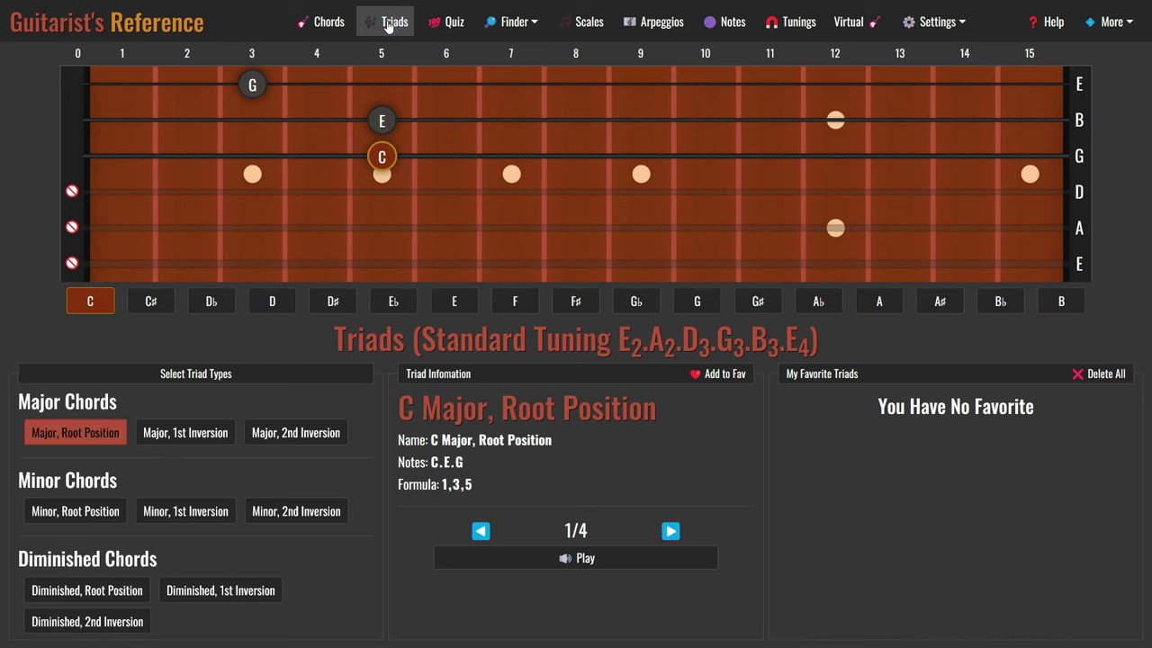
{"action": "left_click", "coordinate": [446, 24]}
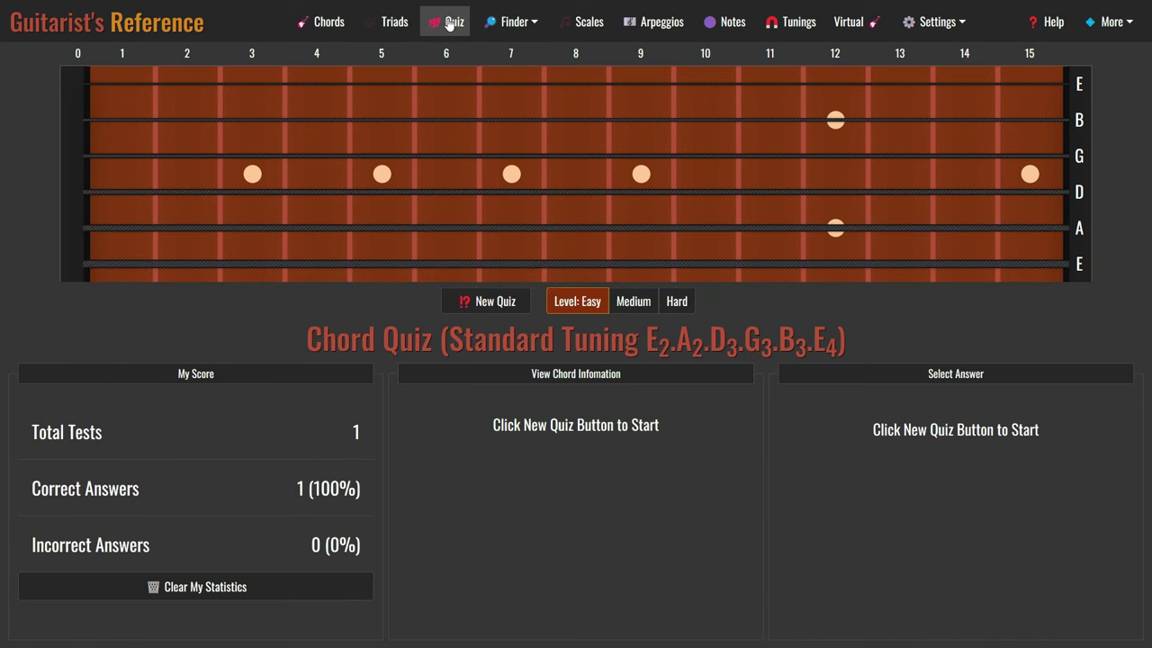
- Visit the Chord Finder and Scale Finder from the Finder menu
{"action": "left_click", "coordinate": [514, 31]}
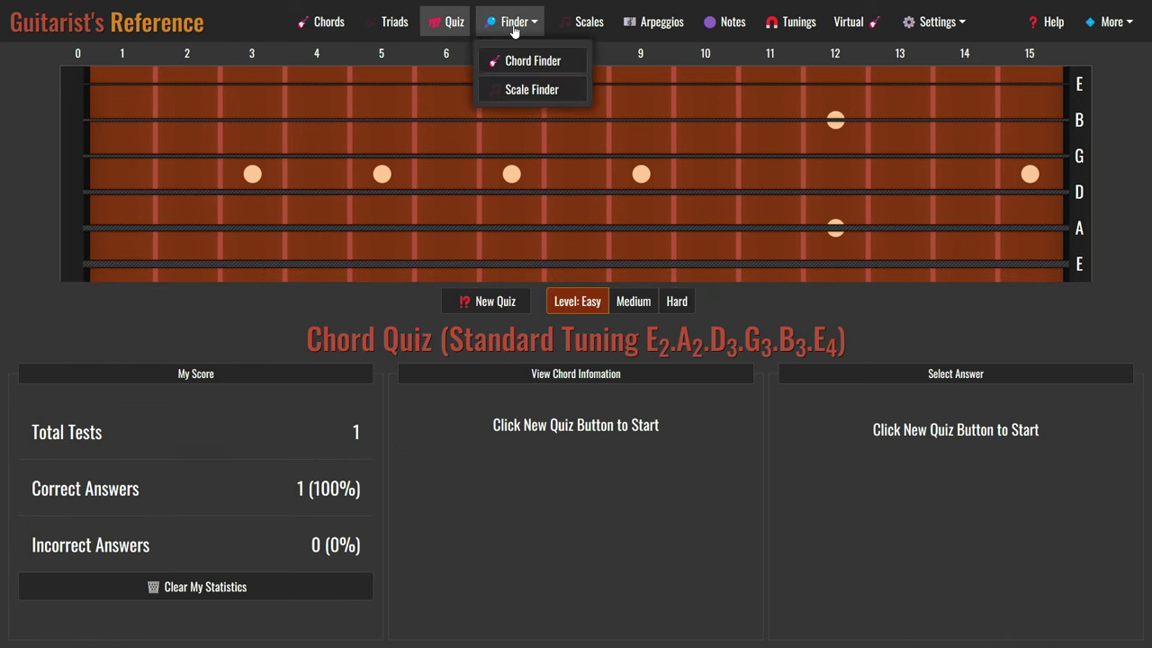
{"action": "left_click", "coordinate": [518, 60]}
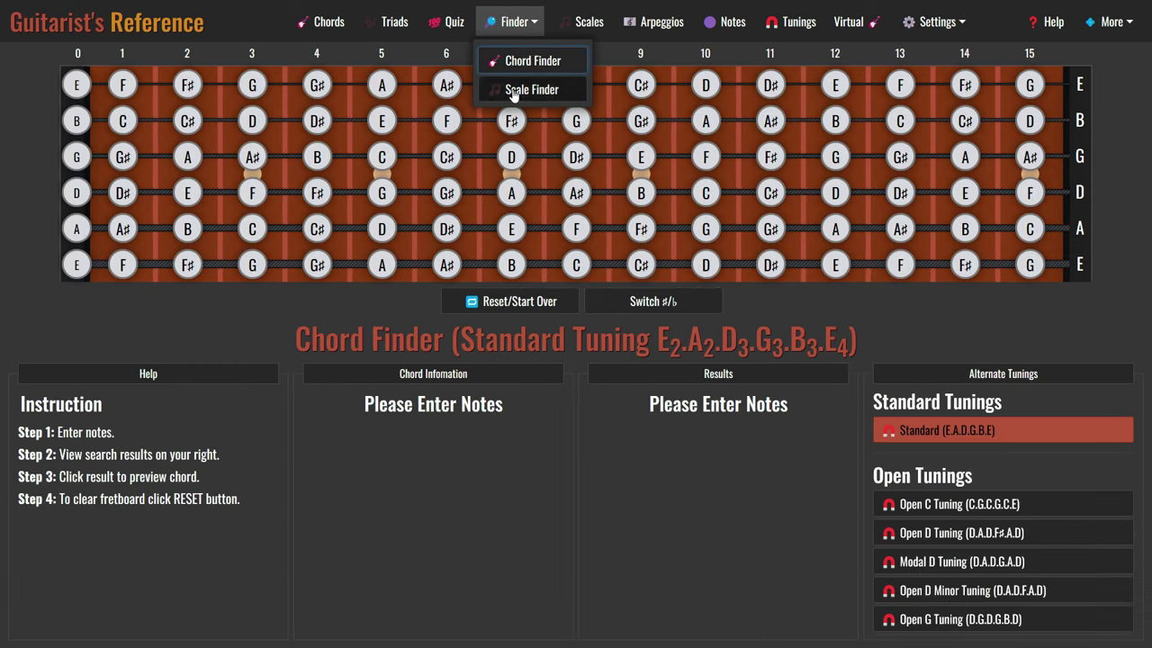
{"action": "left_click", "coordinate": [514, 90]}
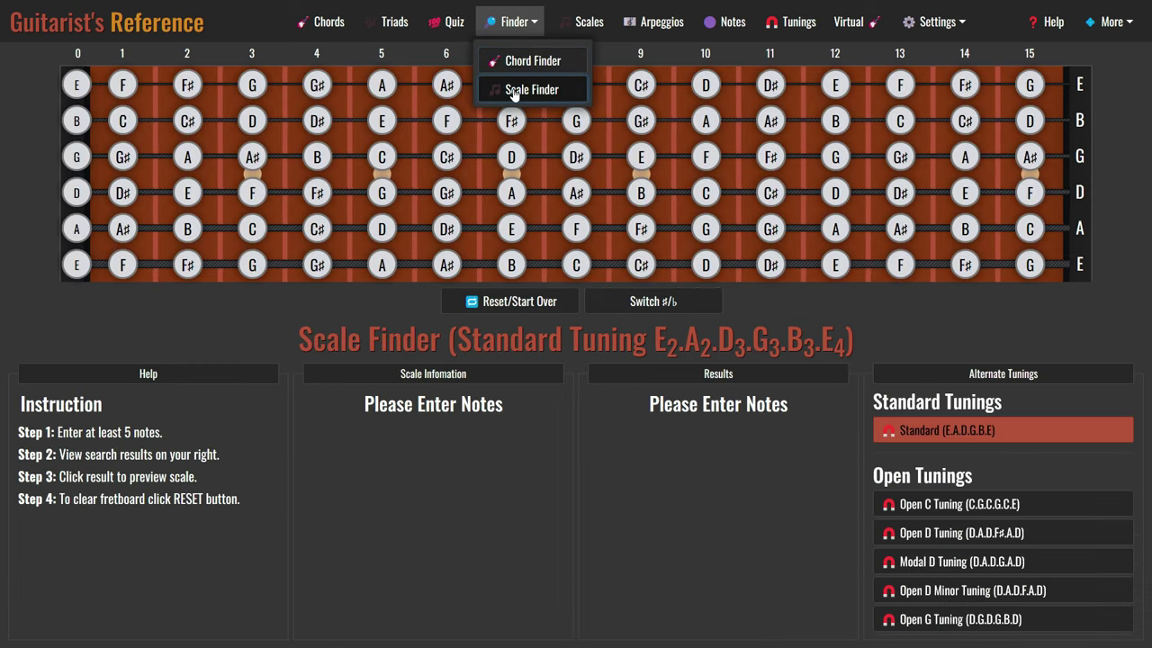
- Browse the Scales, Arpeggios, Notes and Tunings pages, ending on the Virtual Guitar
{"action": "left_click", "coordinate": [591, 25]}
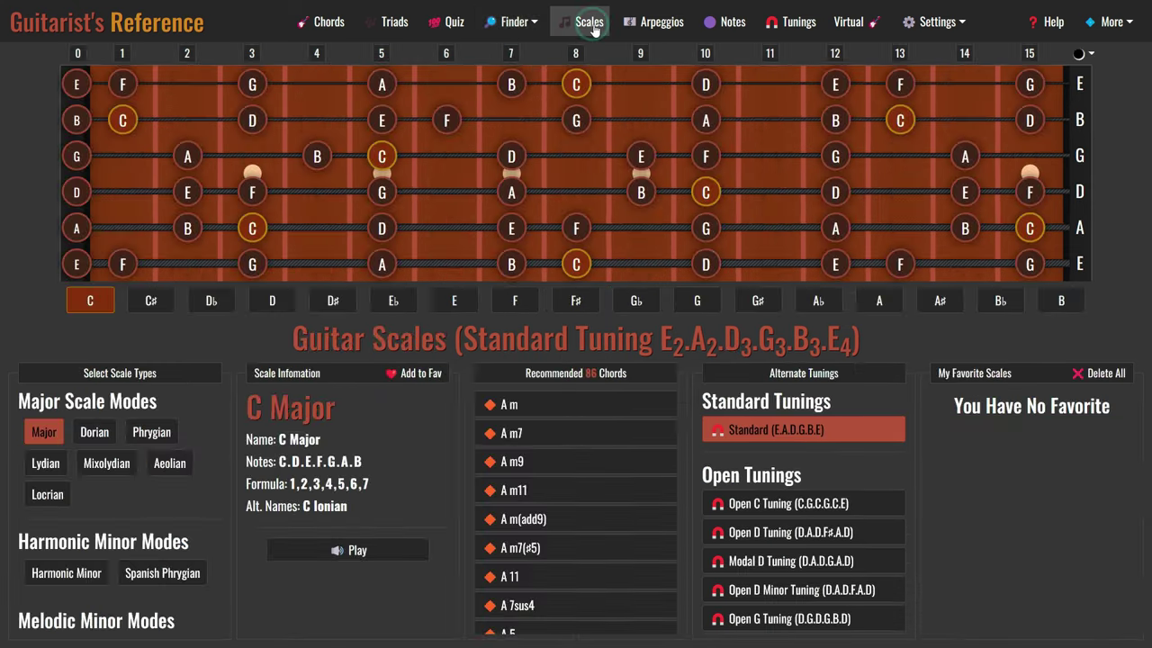
{"action": "left_click", "coordinate": [661, 28]}
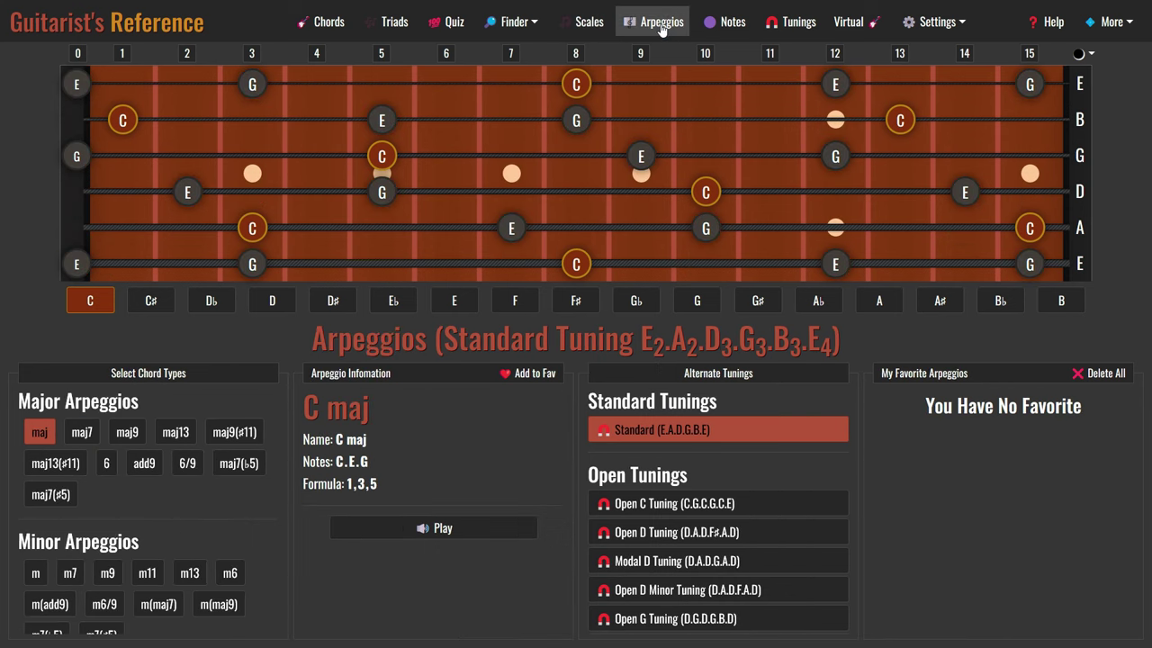
{"action": "left_click", "coordinate": [722, 23]}
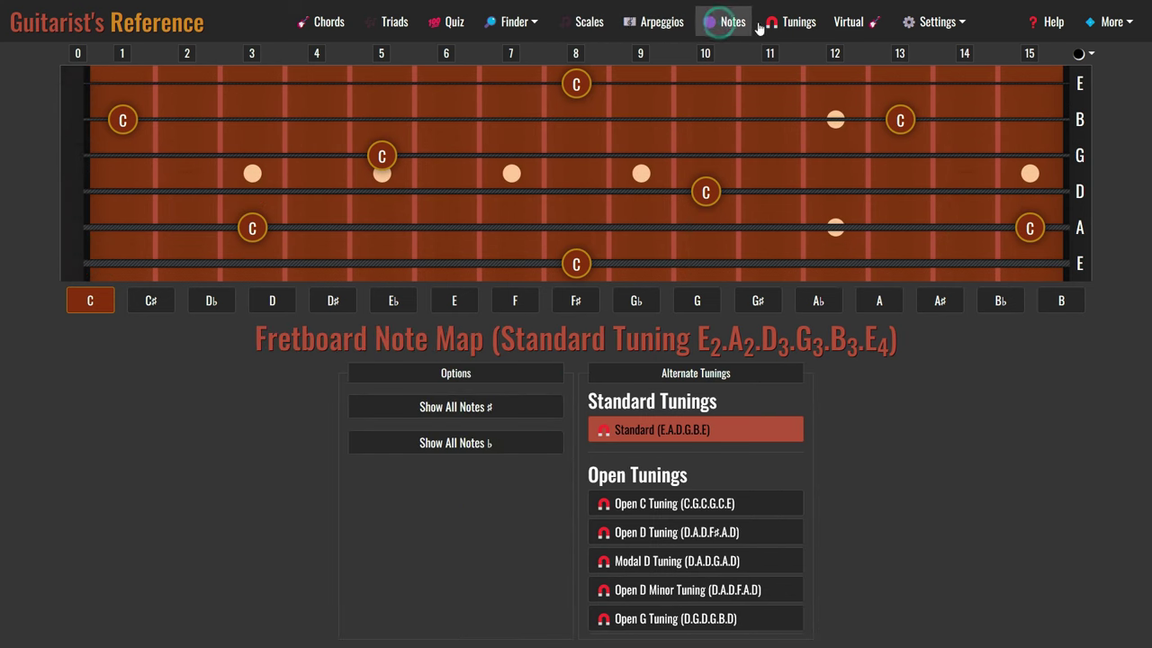
{"action": "left_click", "coordinate": [805, 26]}
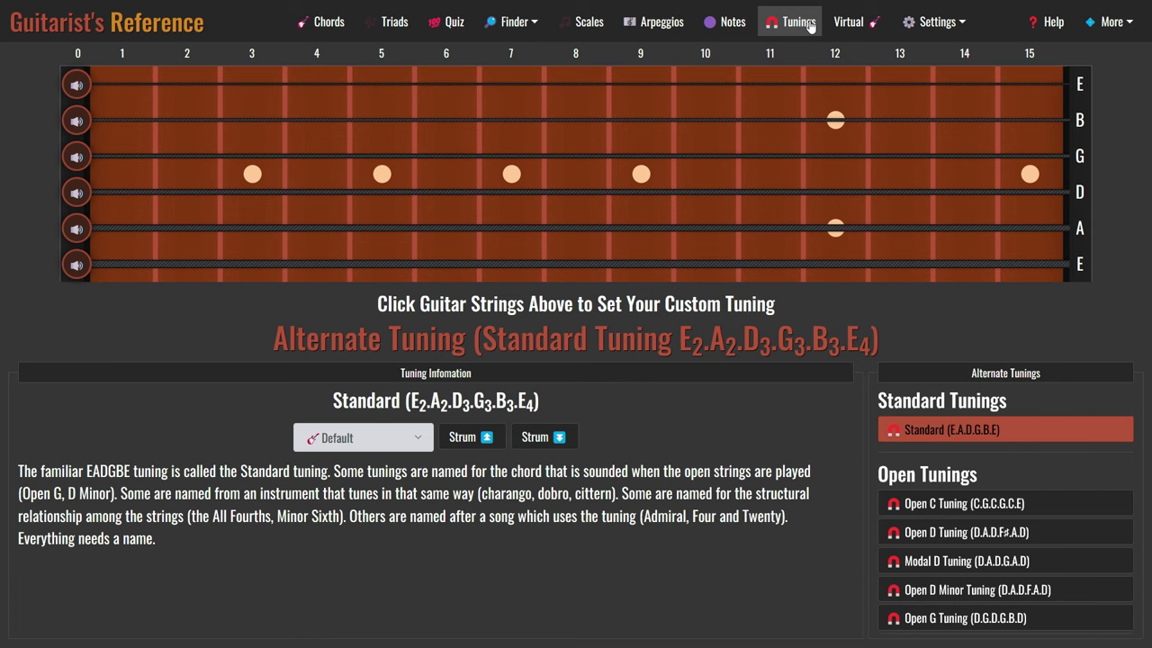
{"action": "left_click", "coordinate": [859, 24]}
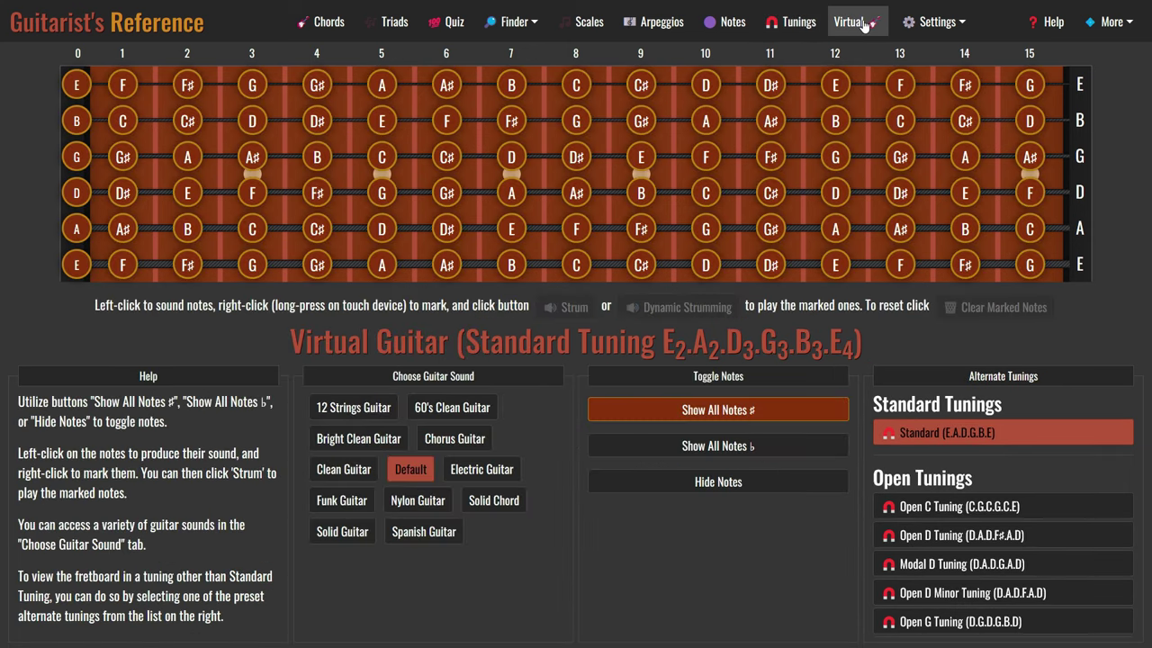
- Show F minor on the Chords page, adding it to favourites and then removing it
{"action": "left_click", "coordinate": [321, 31]}
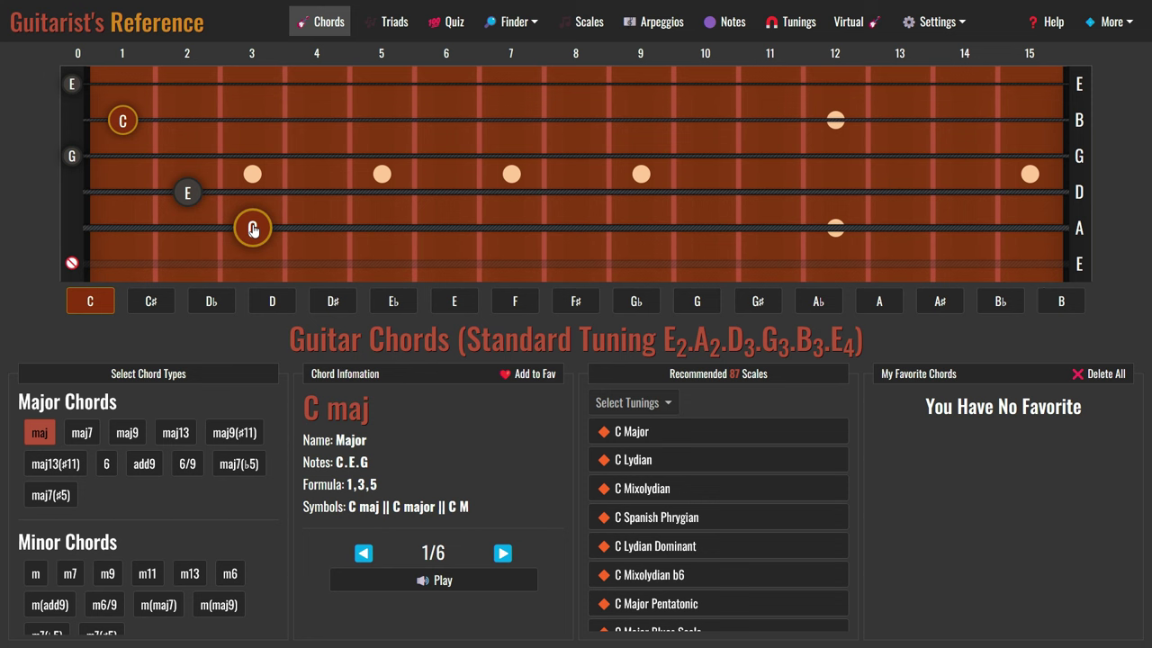
{"action": "left_click", "coordinate": [515, 302]}
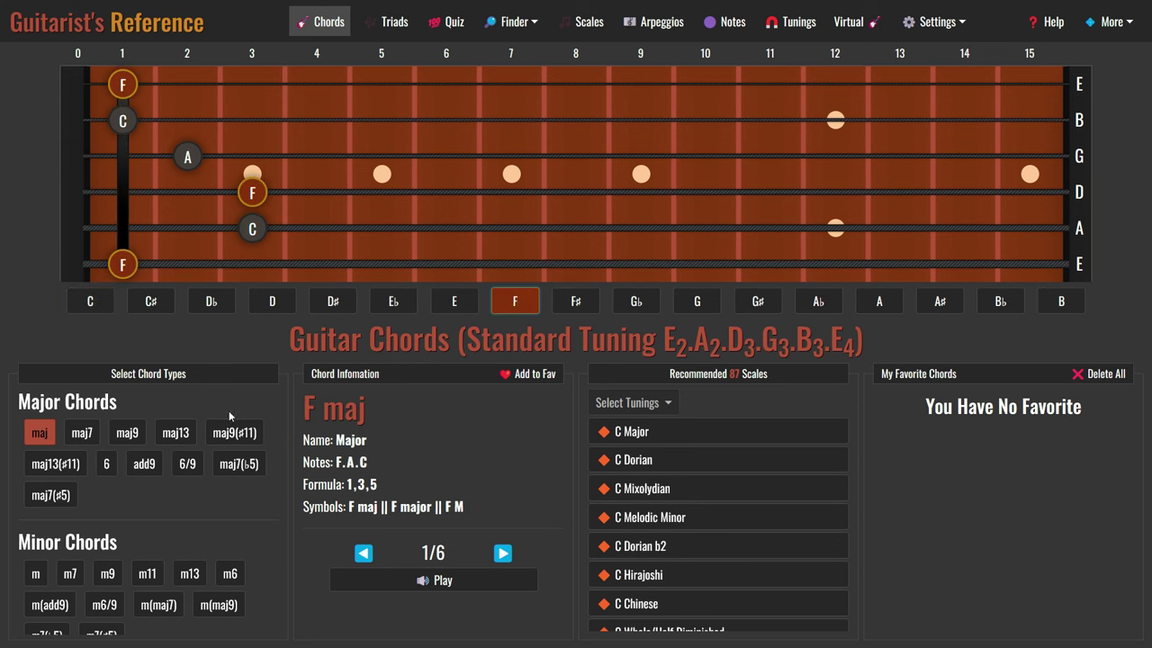
{"action": "left_click", "coordinate": [36, 573]}
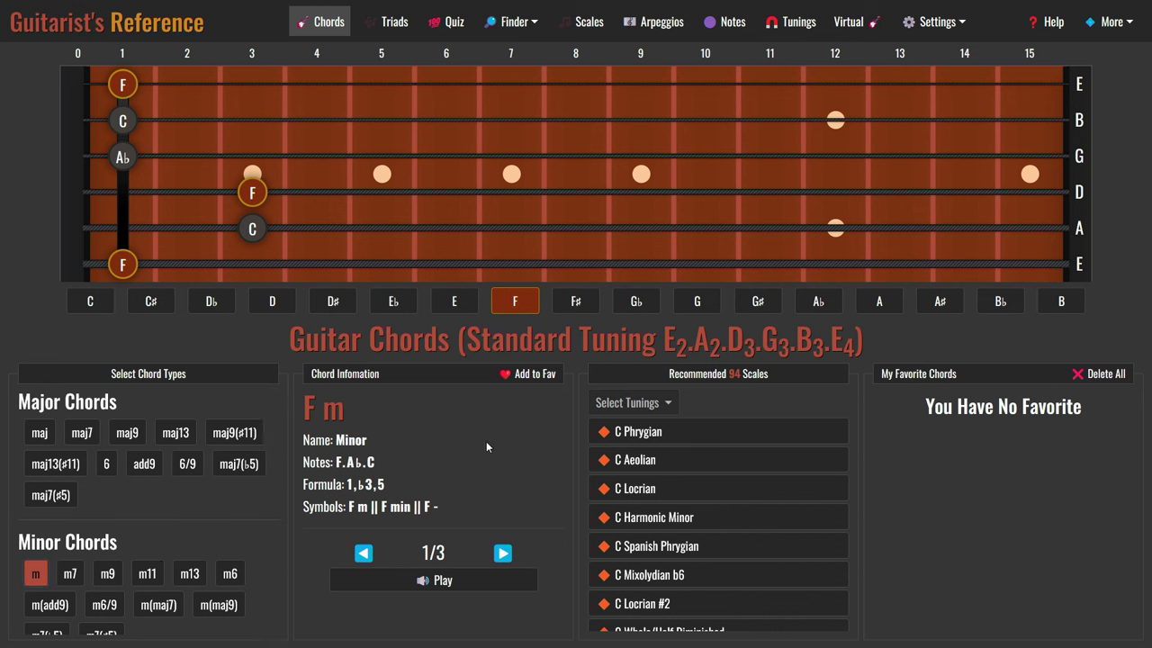
{"action": "left_click", "coordinate": [535, 375]}
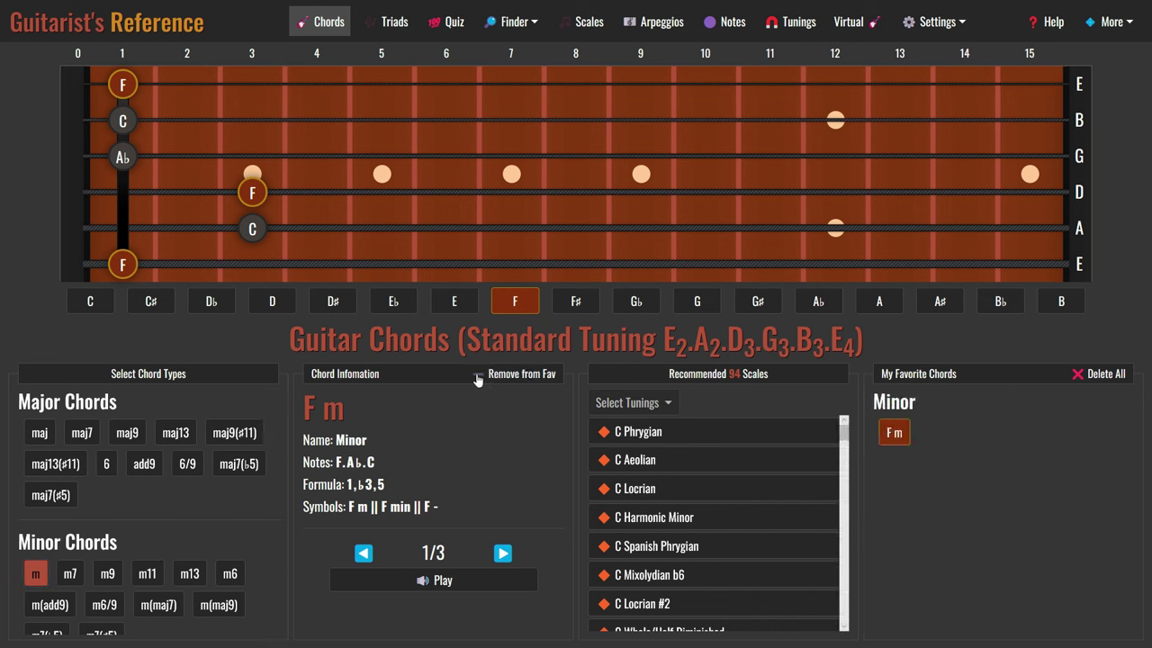
{"action": "left_click", "coordinate": [509, 374]}
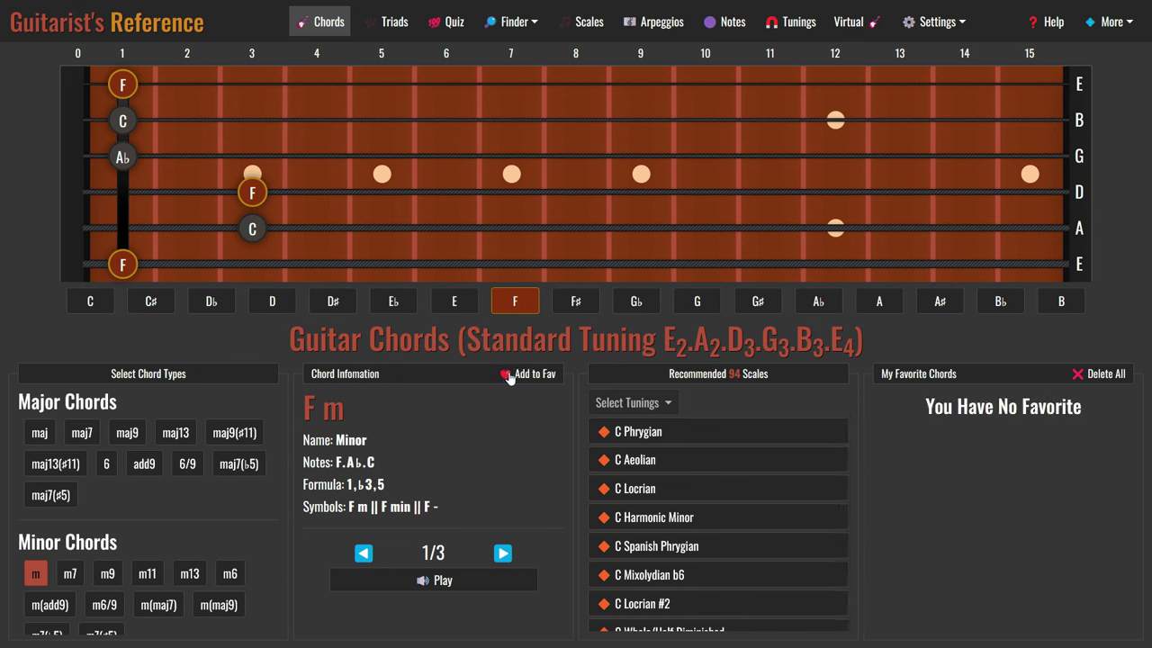
- Cycle through the three F minor voicings back to the first, play it, and open Settings
{"action": "left_click", "coordinate": [502, 554]}
{"action": "left_click", "coordinate": [502, 553]}
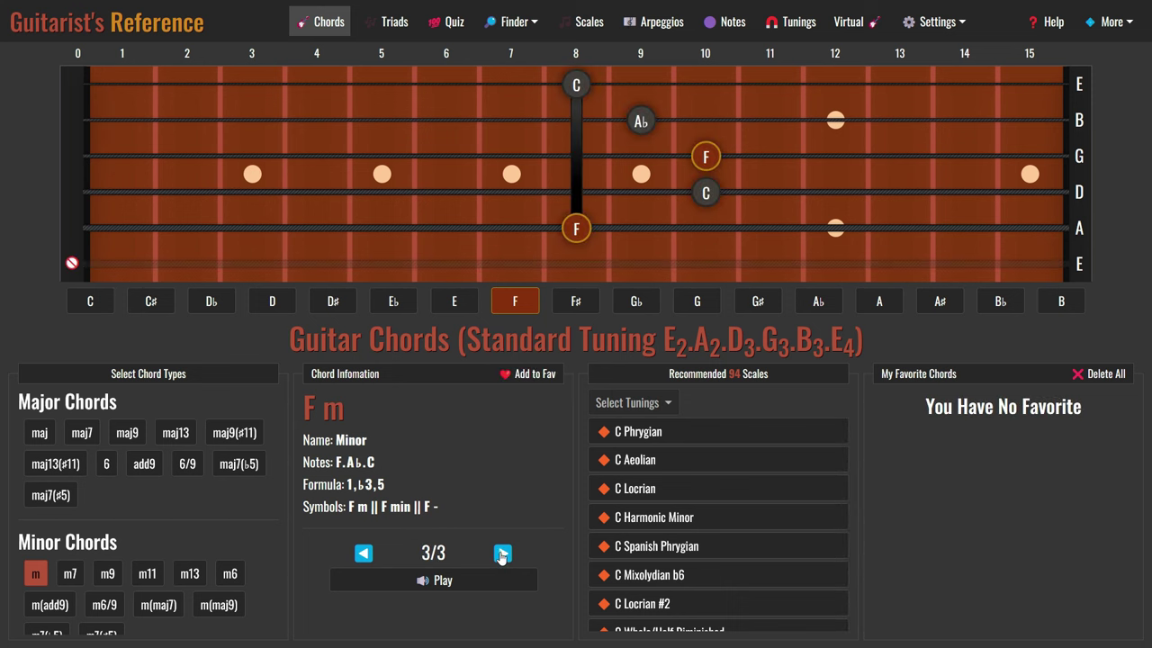
{"action": "left_click", "coordinate": [363, 553]}
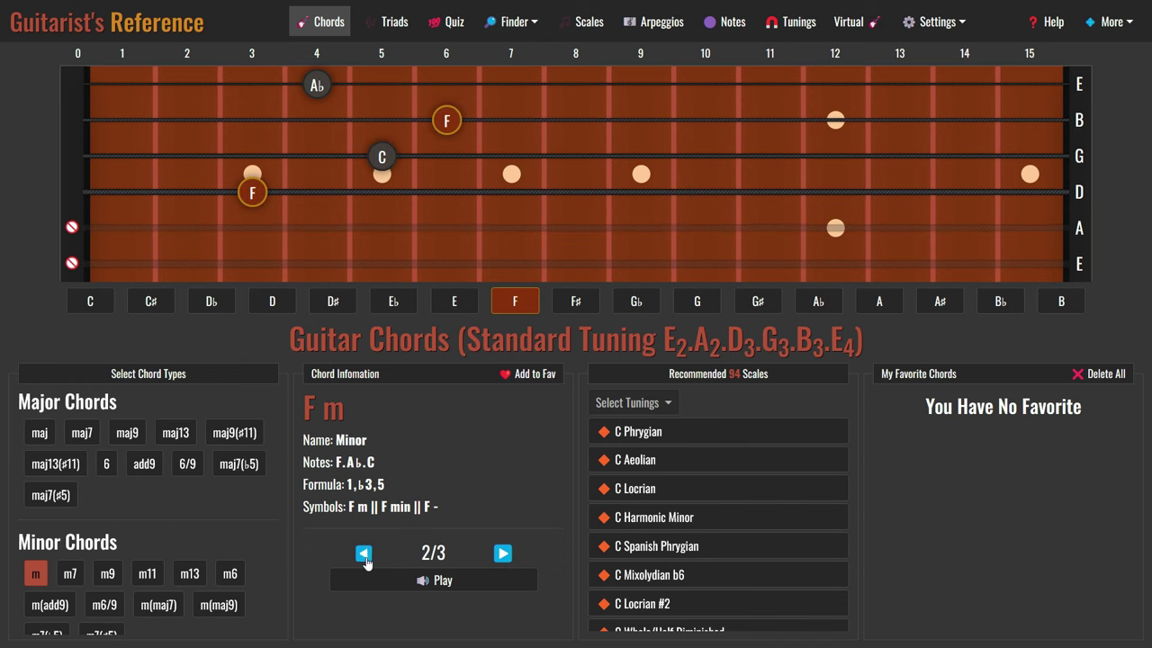
{"action": "left_click", "coordinate": [363, 554]}
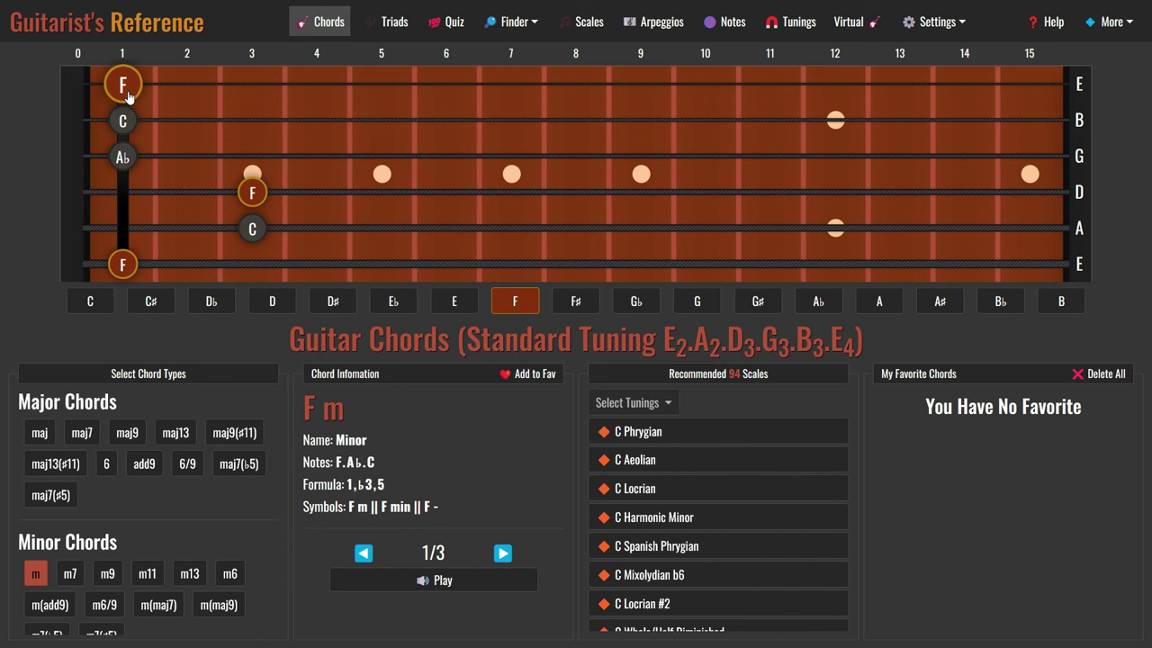
{"action": "left_click", "coordinate": [450, 581]}
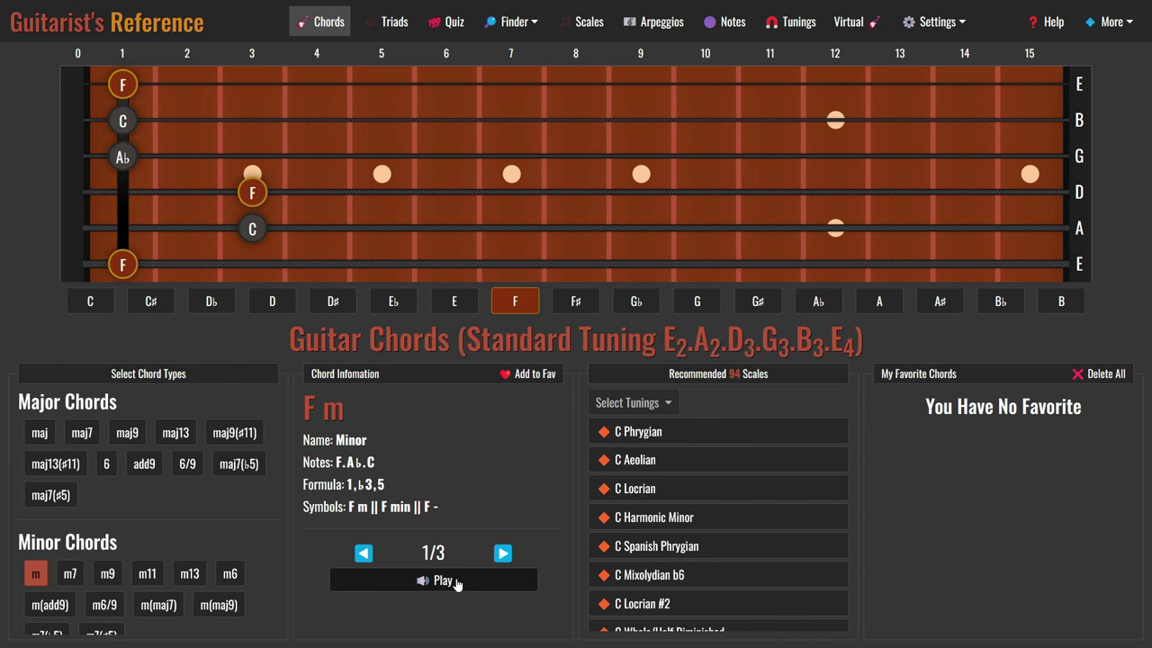
{"action": "left_click", "coordinate": [952, 27]}
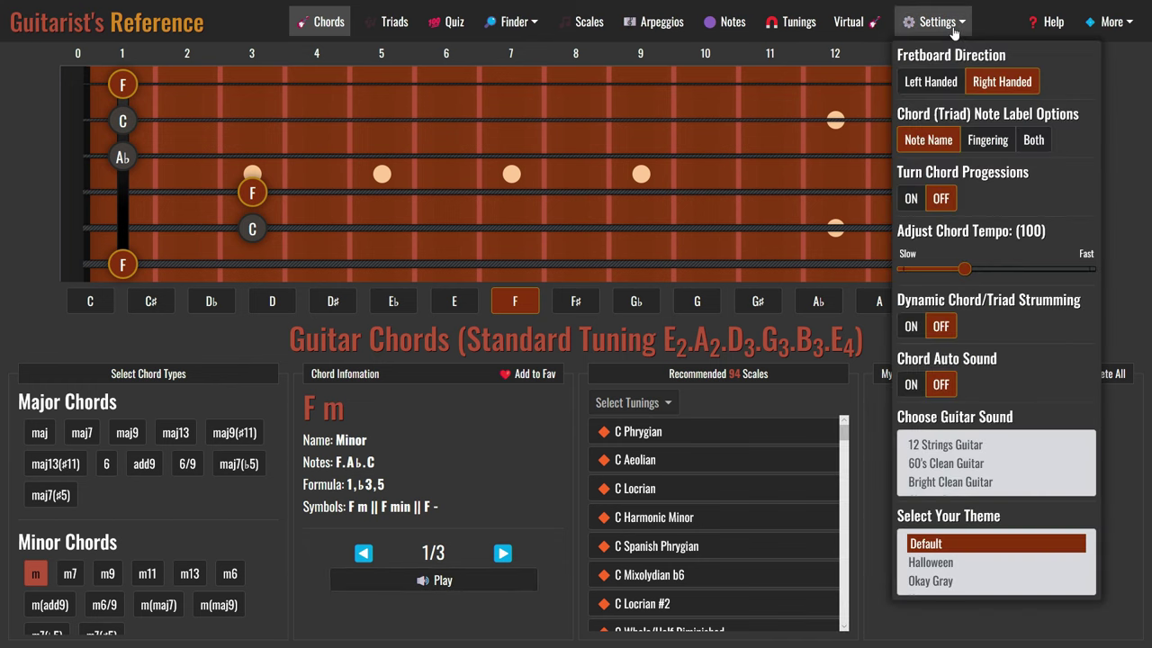
- Raise chord tempo to 170 and switch on dynamic strumming and chord auto sound
{"action": "left_click_drag", "start_coordinate": [967, 276], "coordinate": [930, 275]}
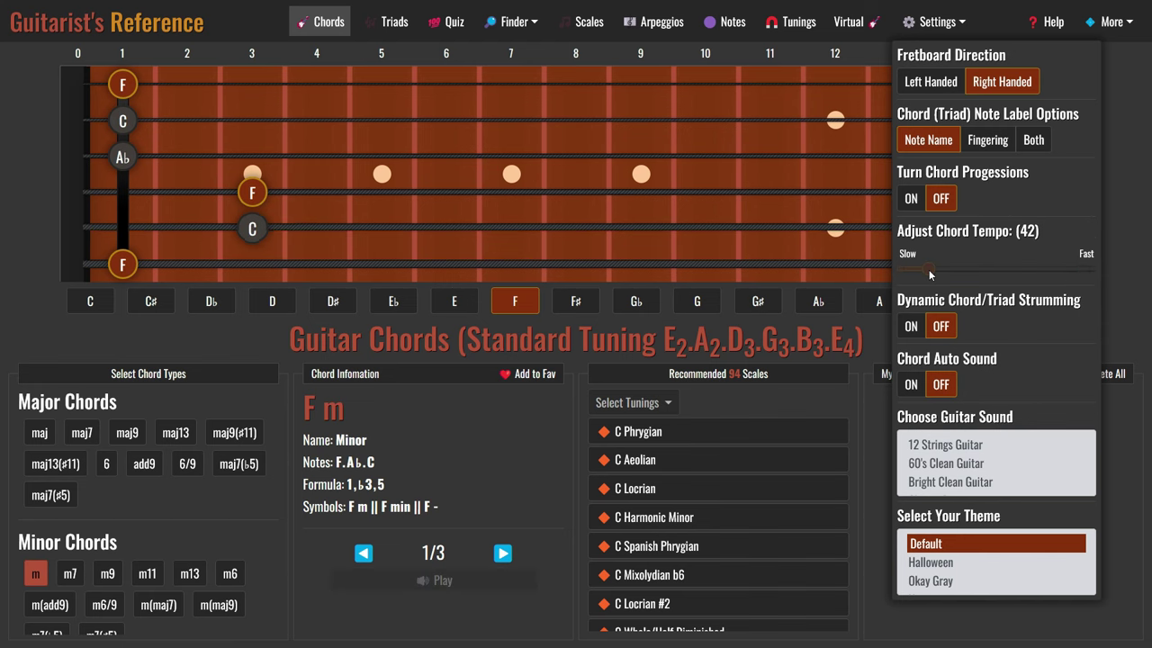
{"action": "left_click_drag", "start_coordinate": [931, 274], "coordinate": [1008, 272]}
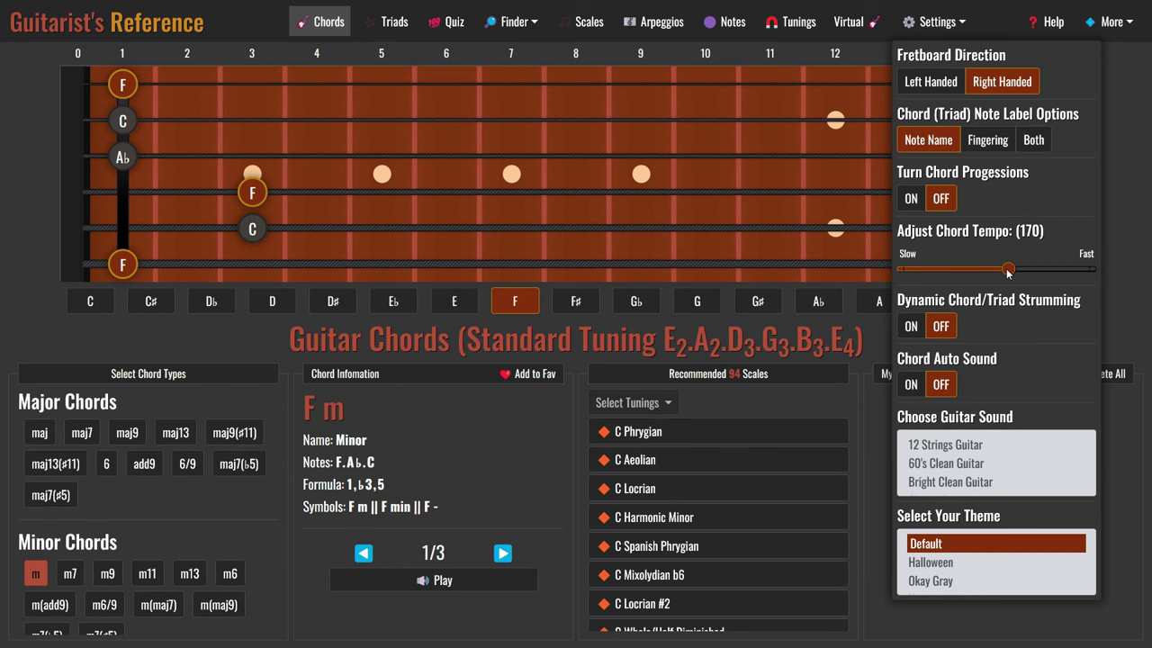
{"action": "left_click", "coordinate": [910, 327]}
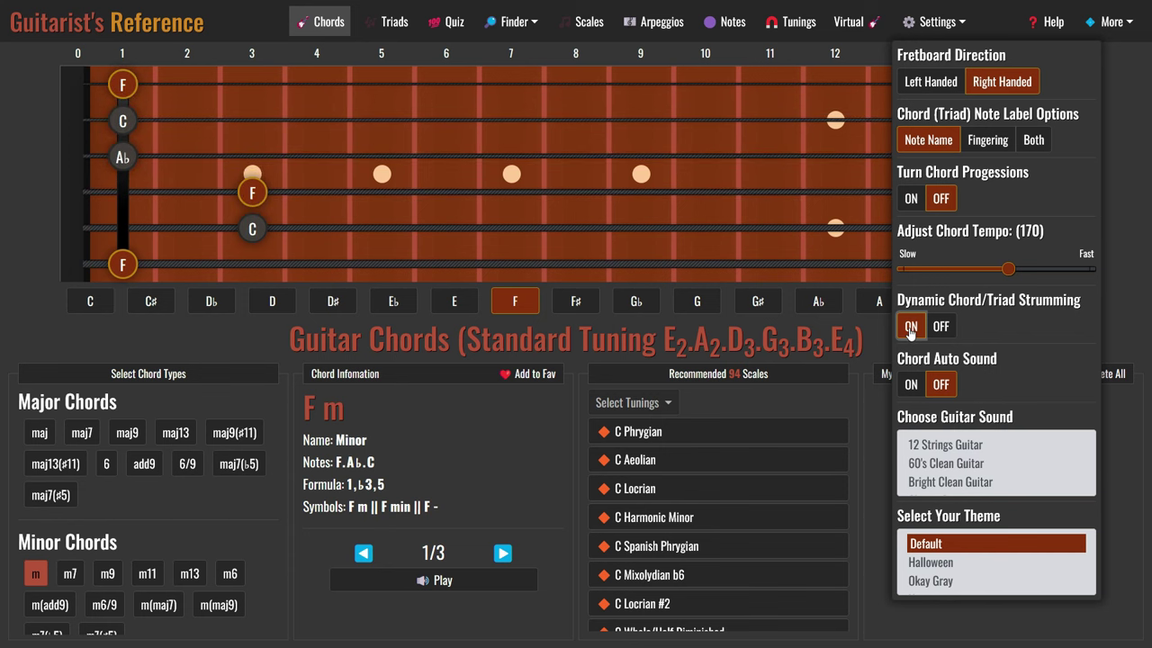
{"action": "left_click", "coordinate": [909, 384]}
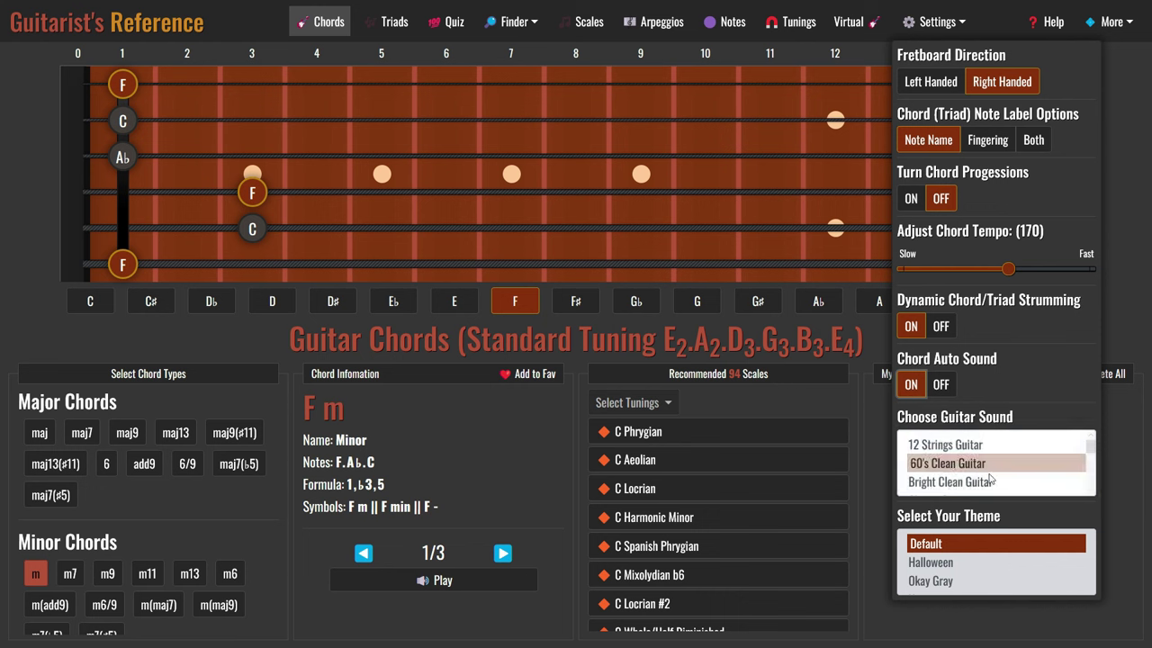
- Set the guitar sound to Nylon Guitar after trying Bright Clean, and apply the Halloween theme
{"action": "left_click_drag", "start_coordinate": [1090, 443], "coordinate": [1092, 456]}
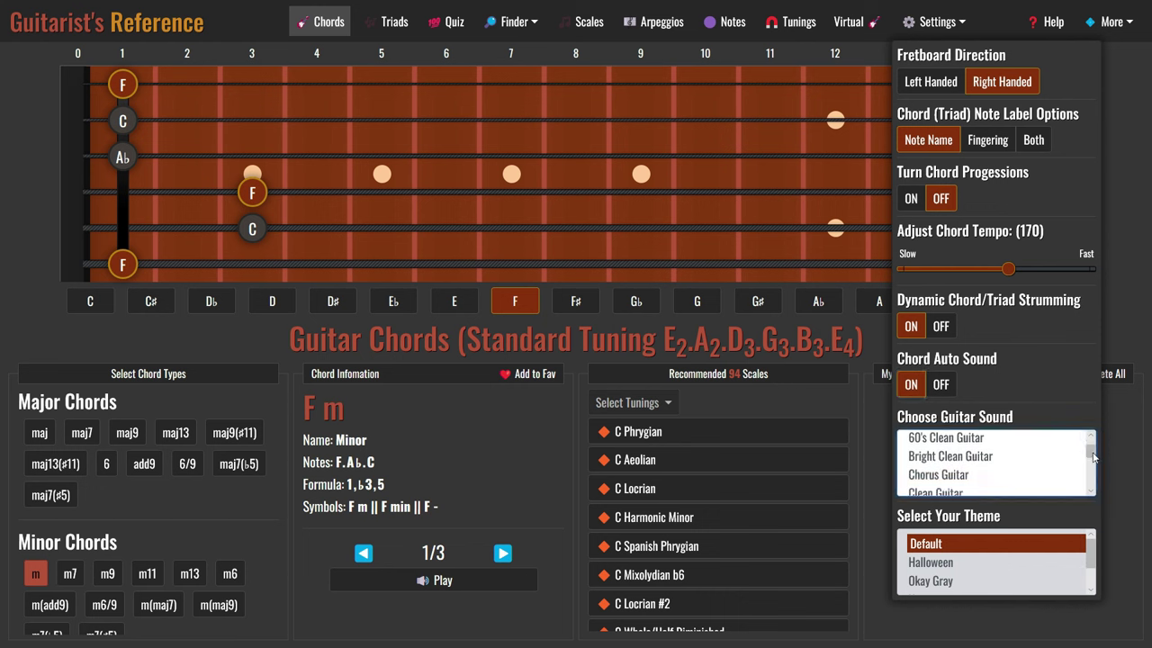
{"action": "left_click", "coordinate": [974, 459]}
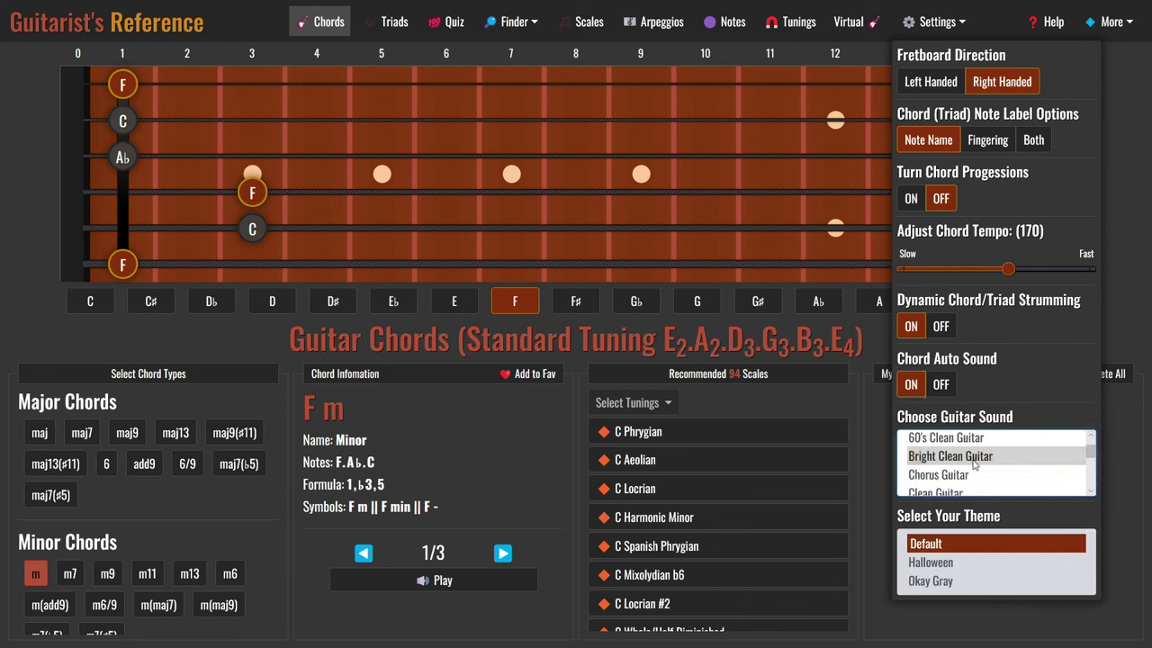
{"action": "left_click", "coordinate": [974, 461]}
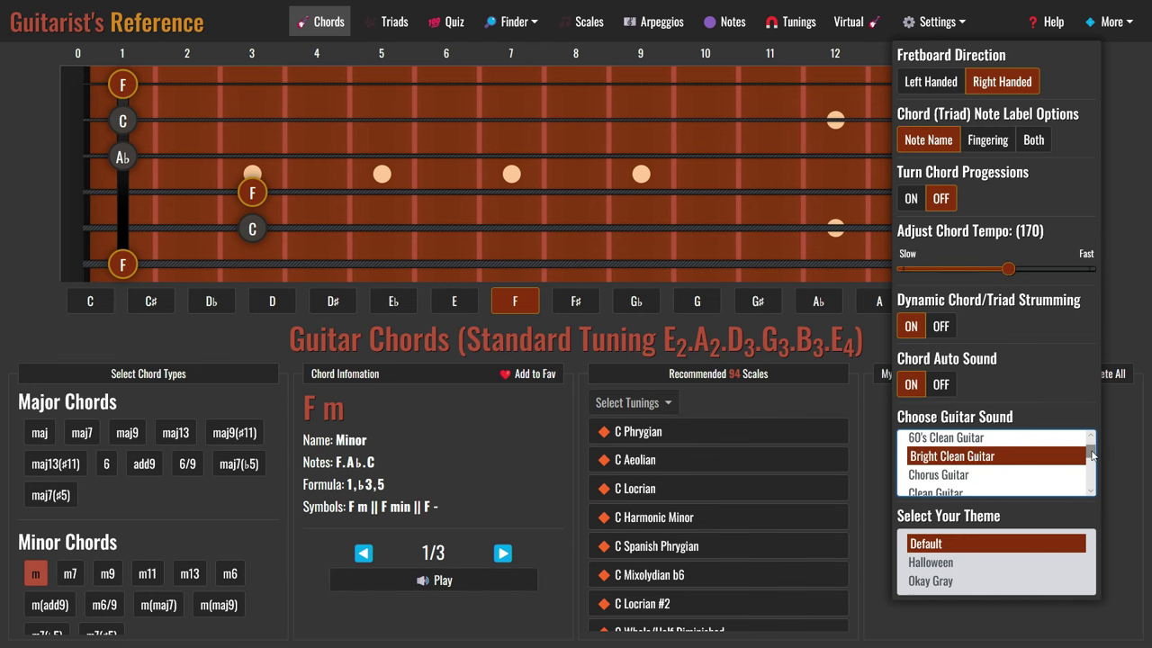
{"action": "left_click_drag", "start_coordinate": [1091, 455], "coordinate": [1090, 481]}
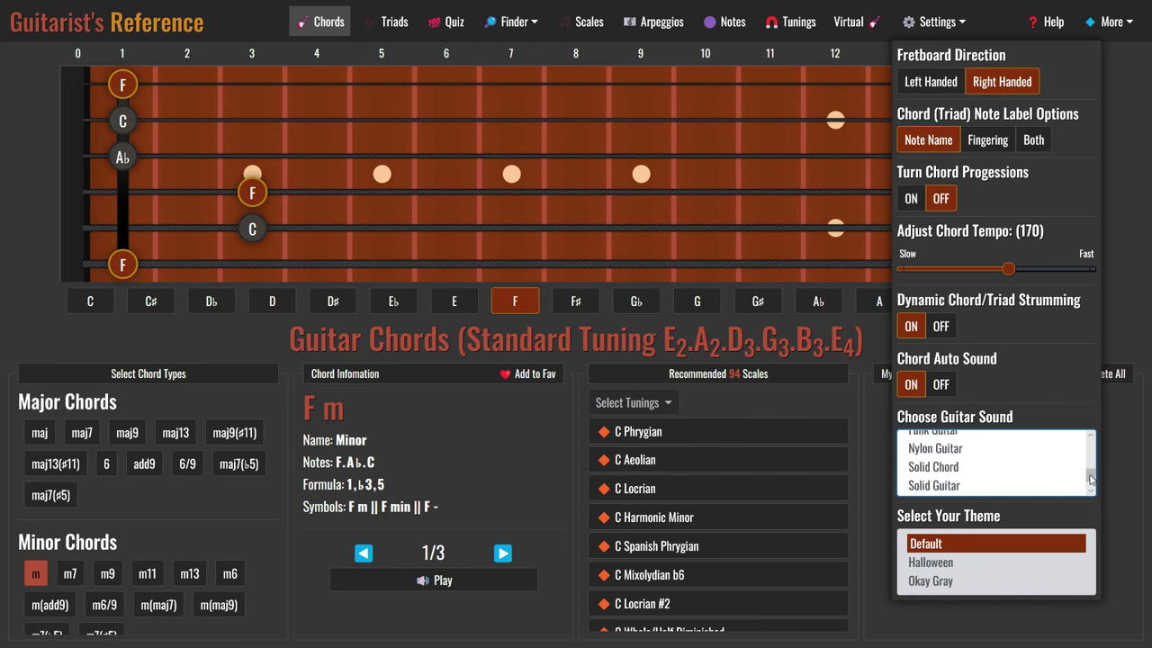
{"action": "left_click", "coordinate": [983, 457]}
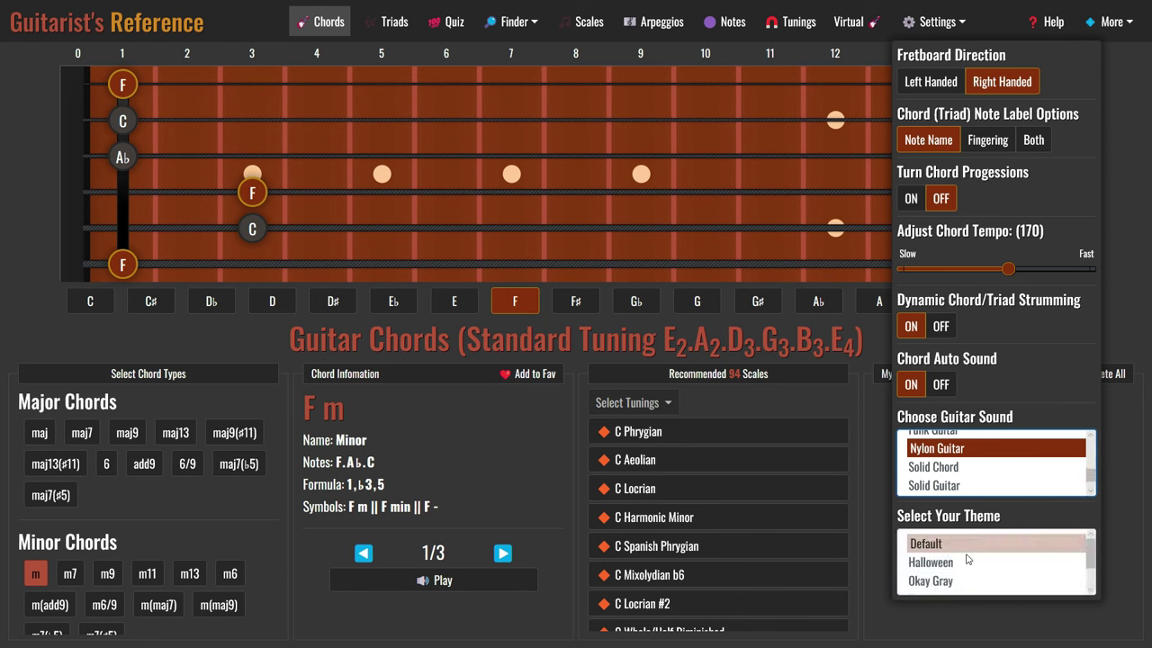
{"action": "scroll", "coordinate": [1093, 556], "scroll_direction": "down", "scroll_amount": 1}
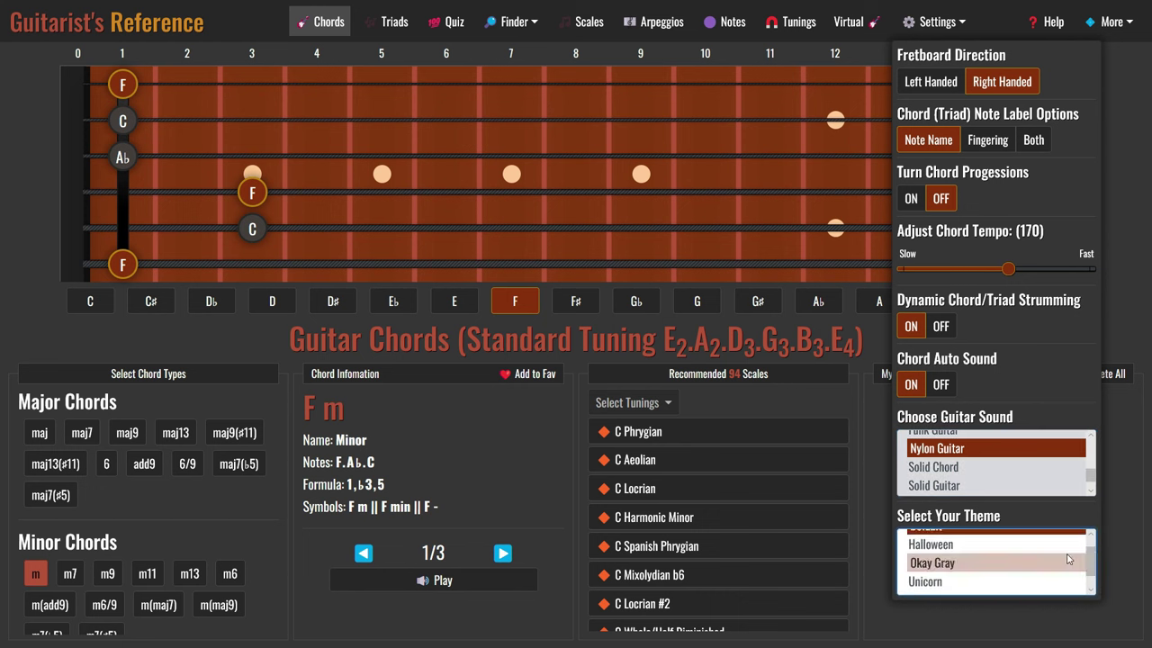
{"action": "left_click", "coordinate": [976, 546]}
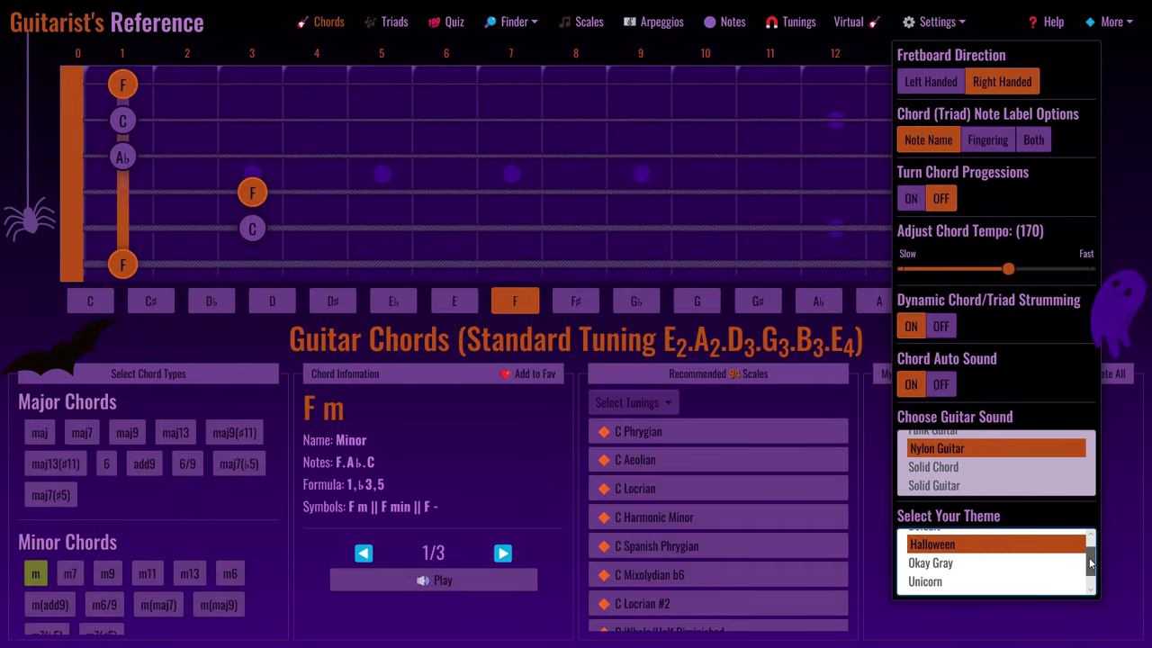
- Preview the Vintage theme, return to Default, and flip the fretboard to left-handed
{"action": "scroll", "coordinate": [1091, 556], "scroll_direction": "down", "scroll_amount": 1}
{"action": "left_click", "coordinate": [927, 581]}
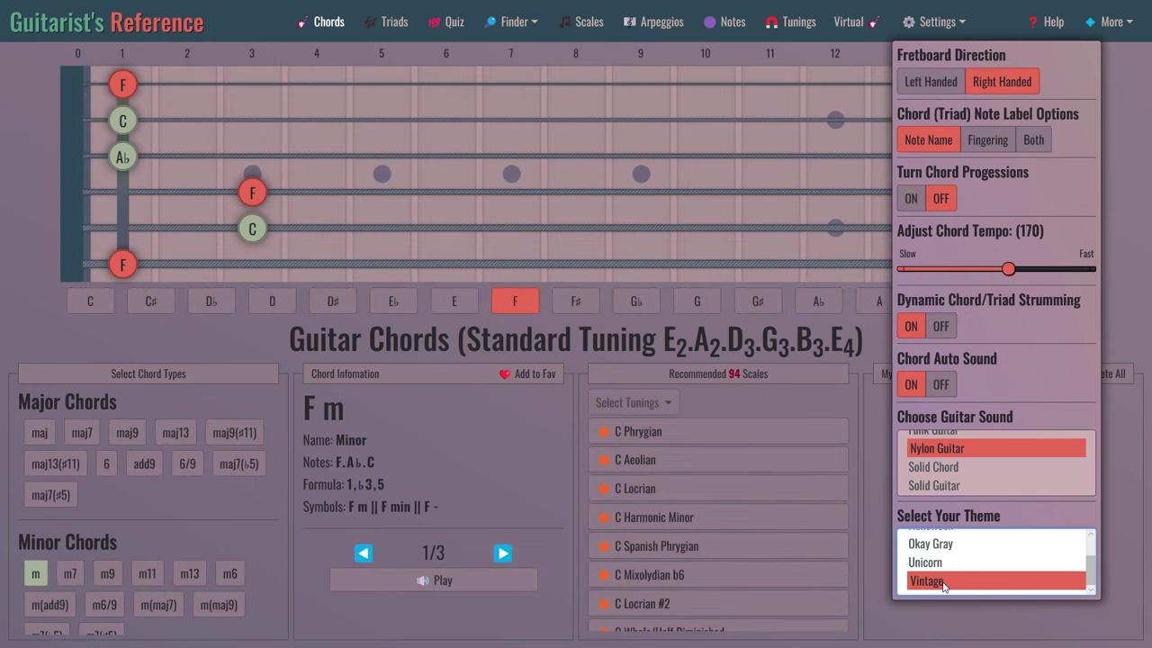
{"action": "scroll", "coordinate": [1044, 562], "scroll_direction": "up", "scroll_amount": 2}
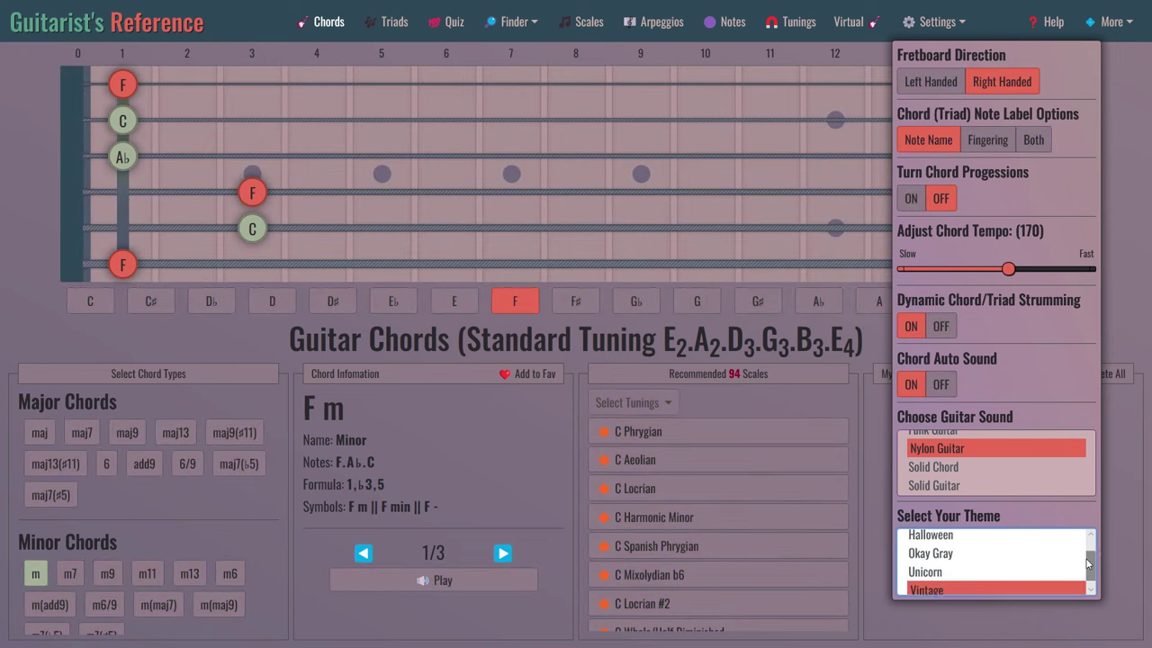
{"action": "left_click", "coordinate": [980, 544]}
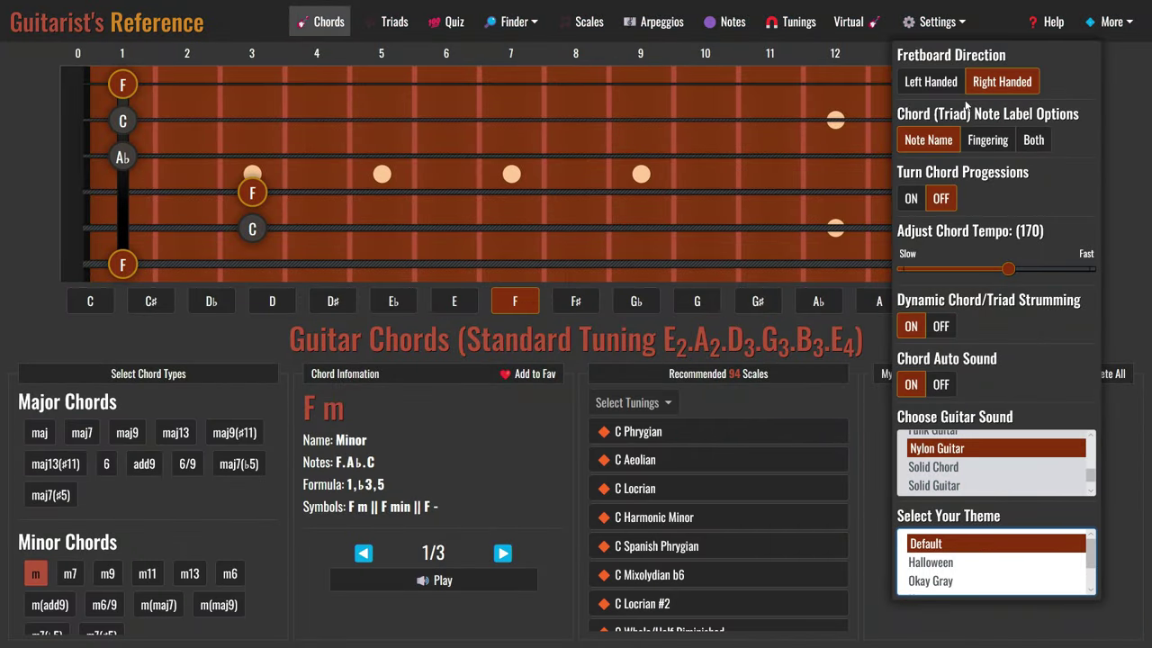
{"action": "left_click", "coordinate": [933, 83]}
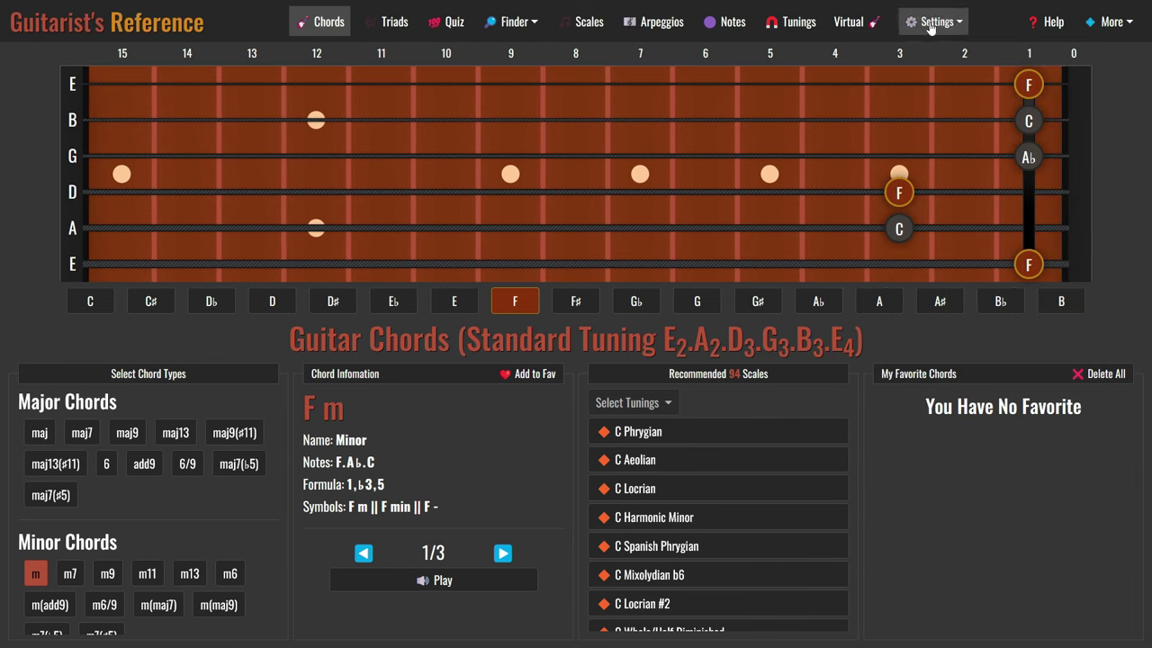
- Restore the right-handed fretboard, label notes with both names and fingering, and enable chord progressions
{"action": "mouse_move", "coordinate": [927, 21]}
{"action": "left_click", "coordinate": [1009, 90]}
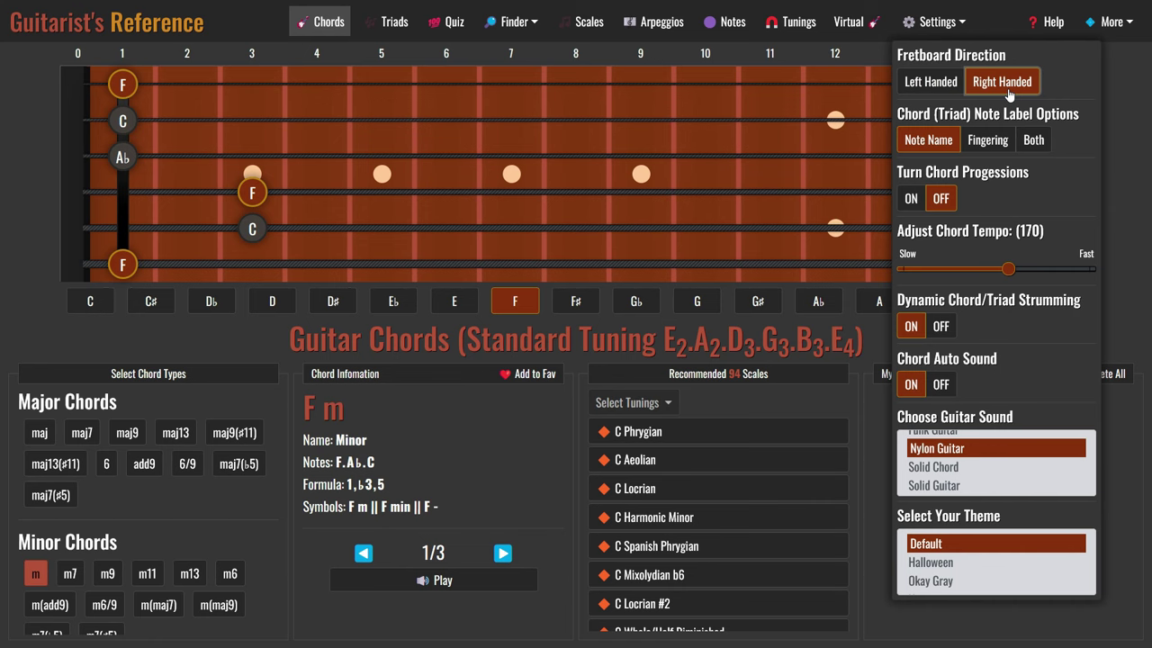
{"action": "left_click", "coordinate": [985, 141]}
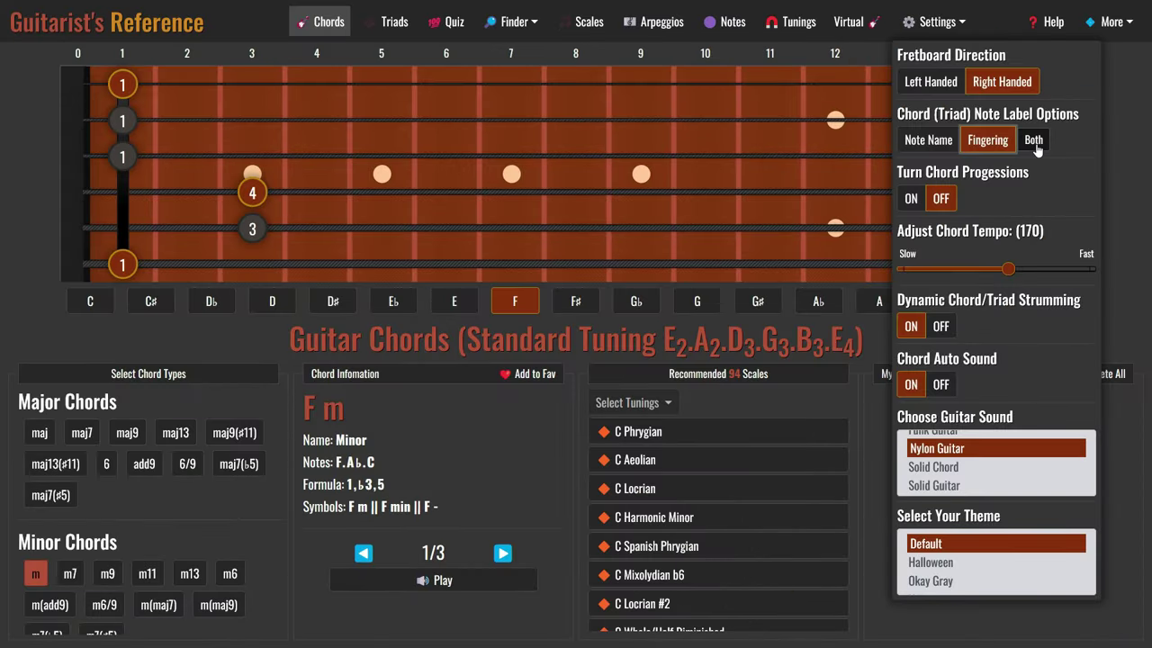
{"action": "left_click", "coordinate": [1032, 142]}
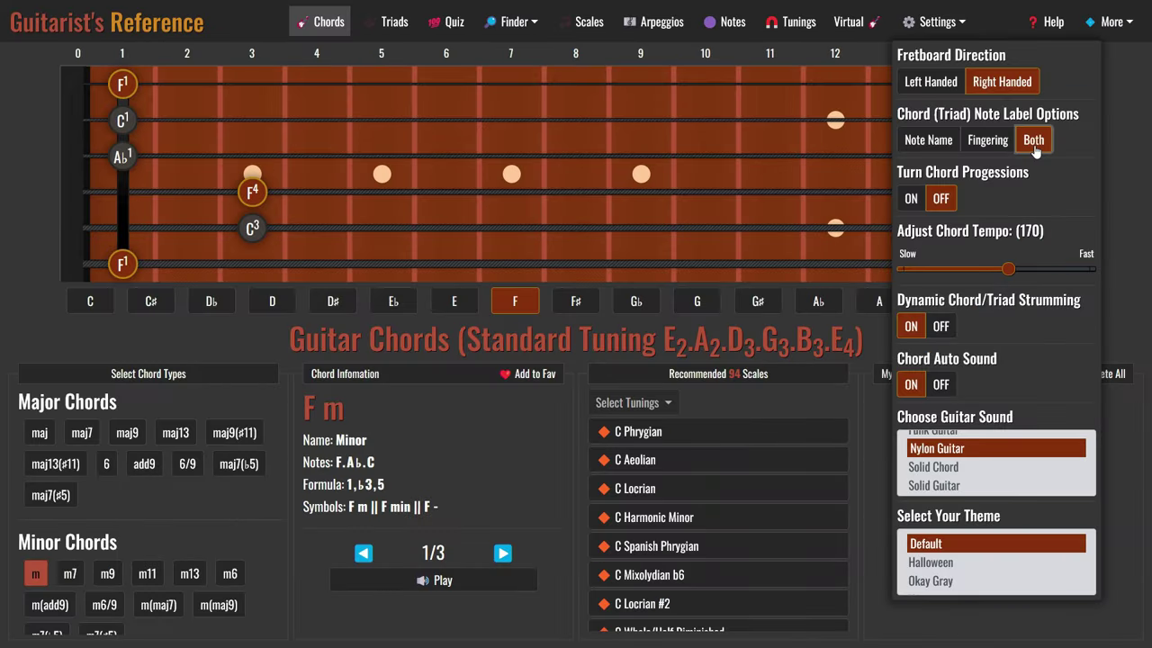
{"action": "left_click", "coordinate": [911, 199]}
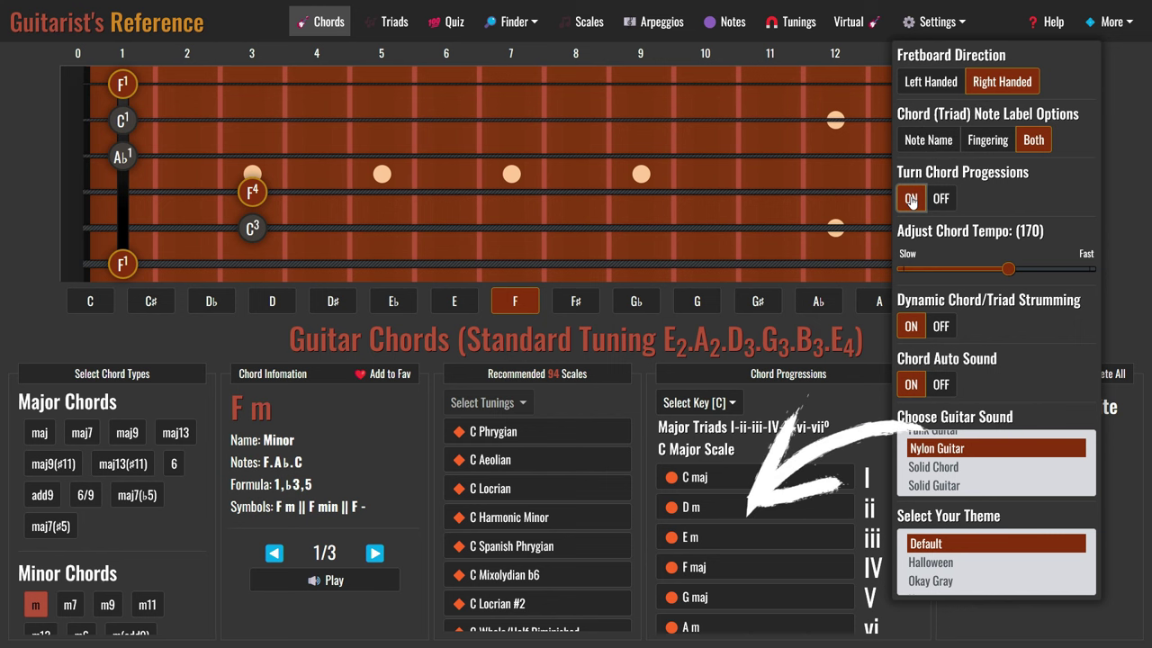
- Set the chord progression key to C♯/D♭
{"action": "left_click", "coordinate": [698, 402]}
{"action": "left_click", "coordinate": [710, 436]}
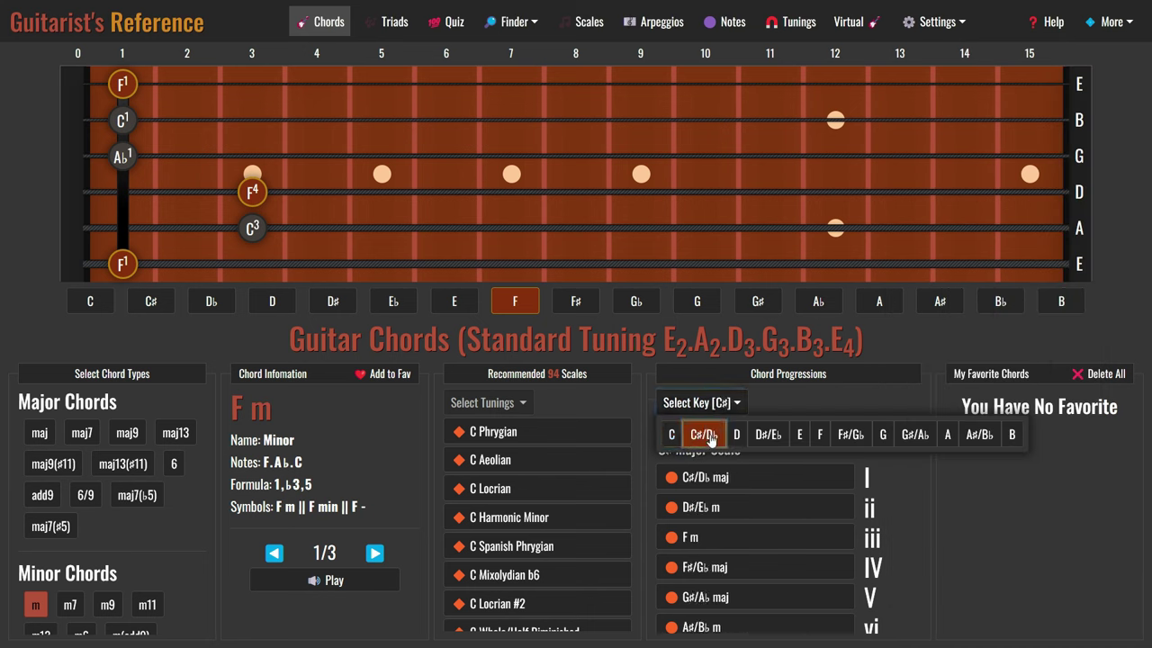
{"action": "left_click", "coordinate": [890, 475]}
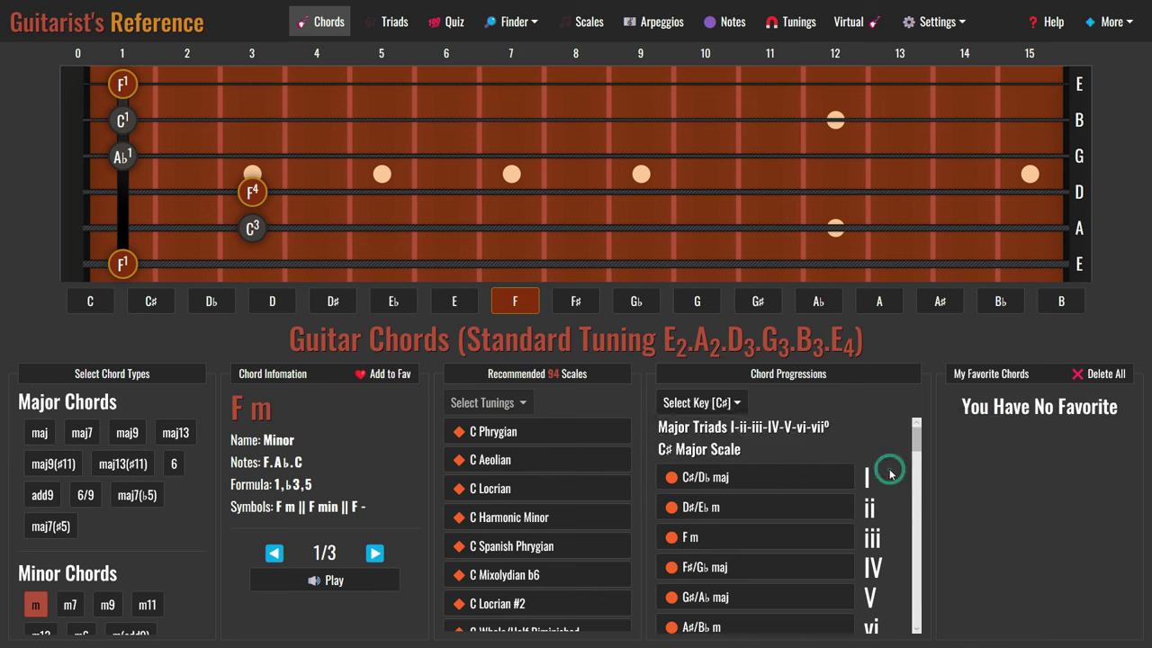
- Step through the progression chords C♯ maj, D♯ m and F m
{"action": "left_click", "coordinate": [756, 479]}
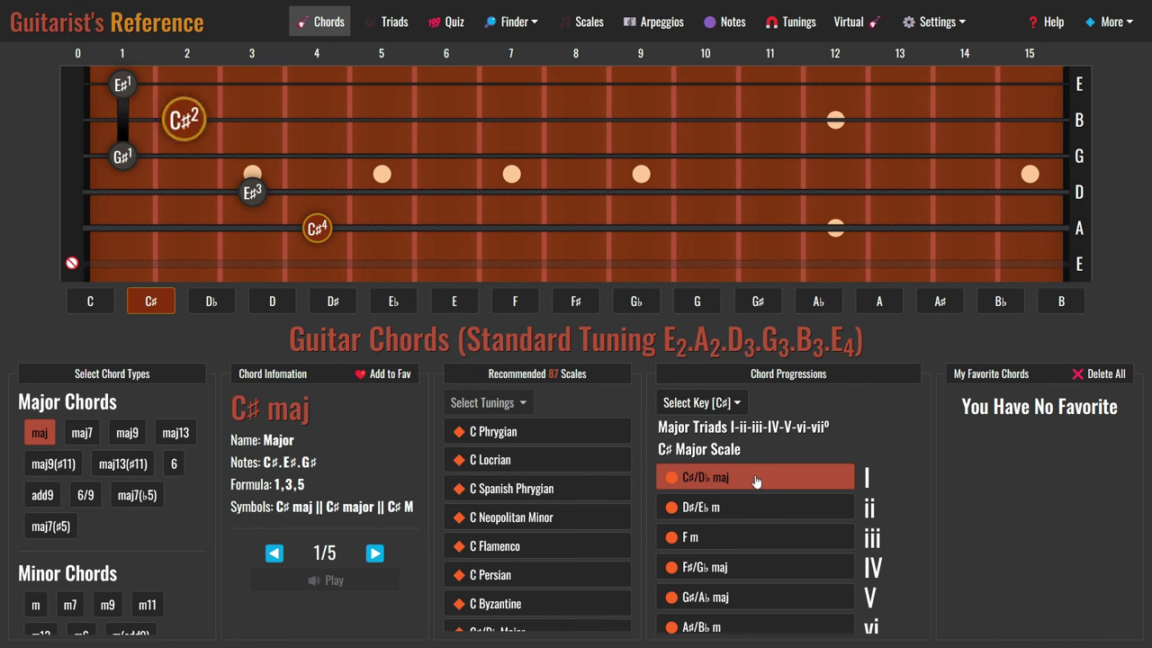
{"action": "left_click", "coordinate": [719, 508]}
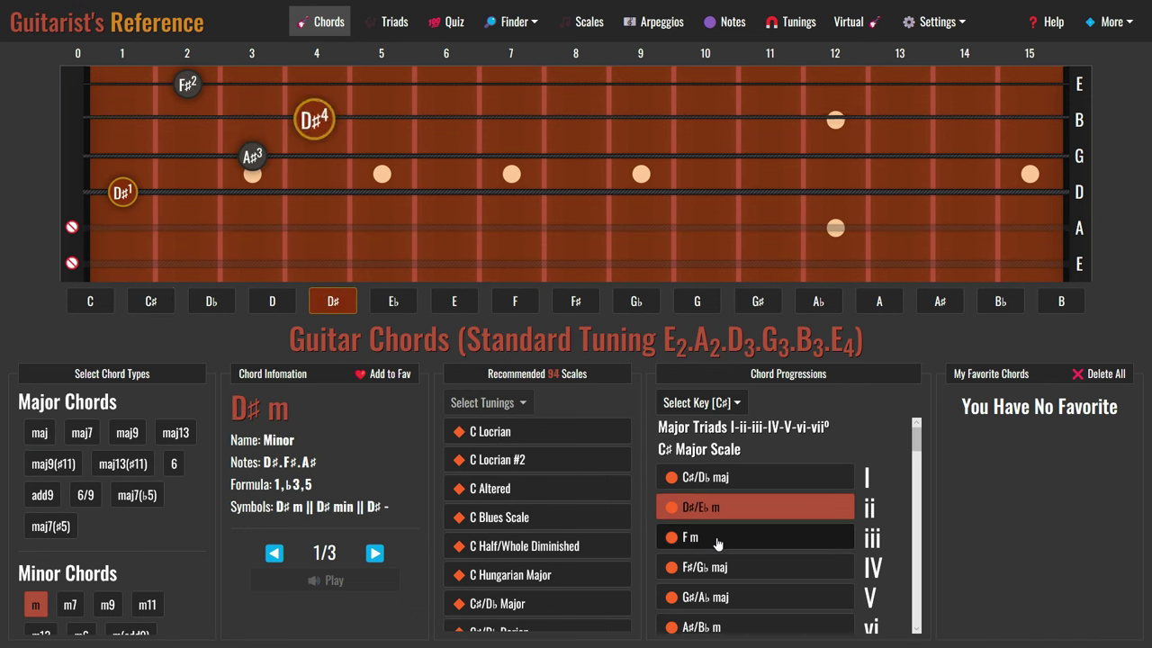
{"action": "left_click", "coordinate": [718, 539]}
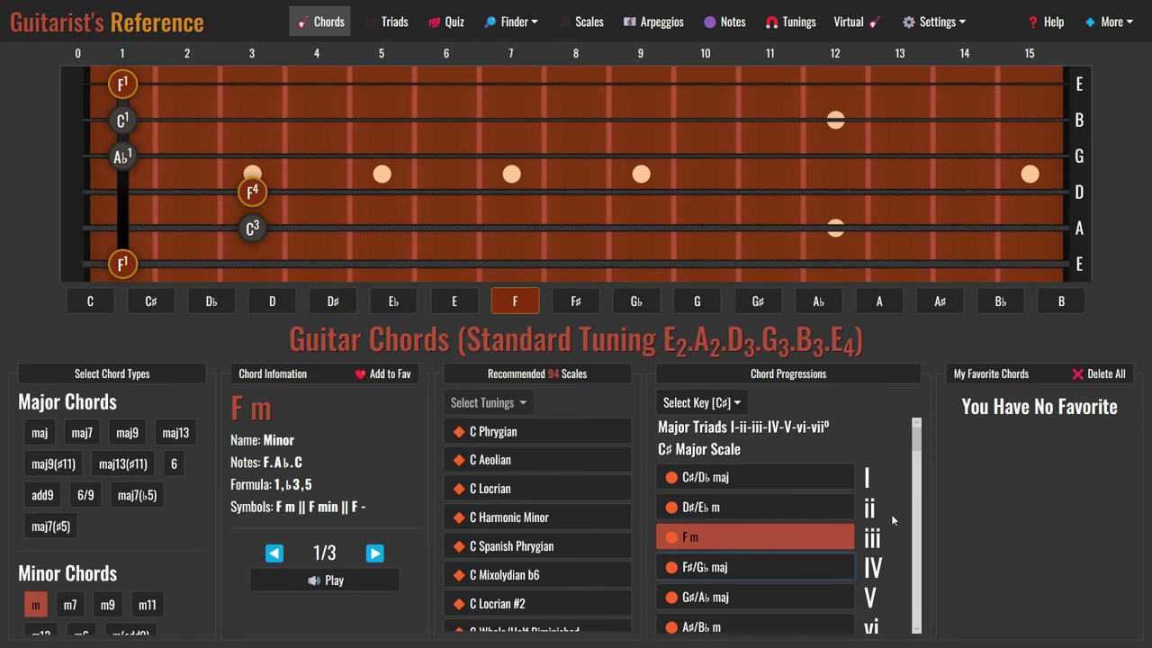
- Display C Phrygian (C, D♭, E♭, F, G, A♭, B♭) against F m and play the scale
{"action": "left_click", "coordinate": [557, 438]}
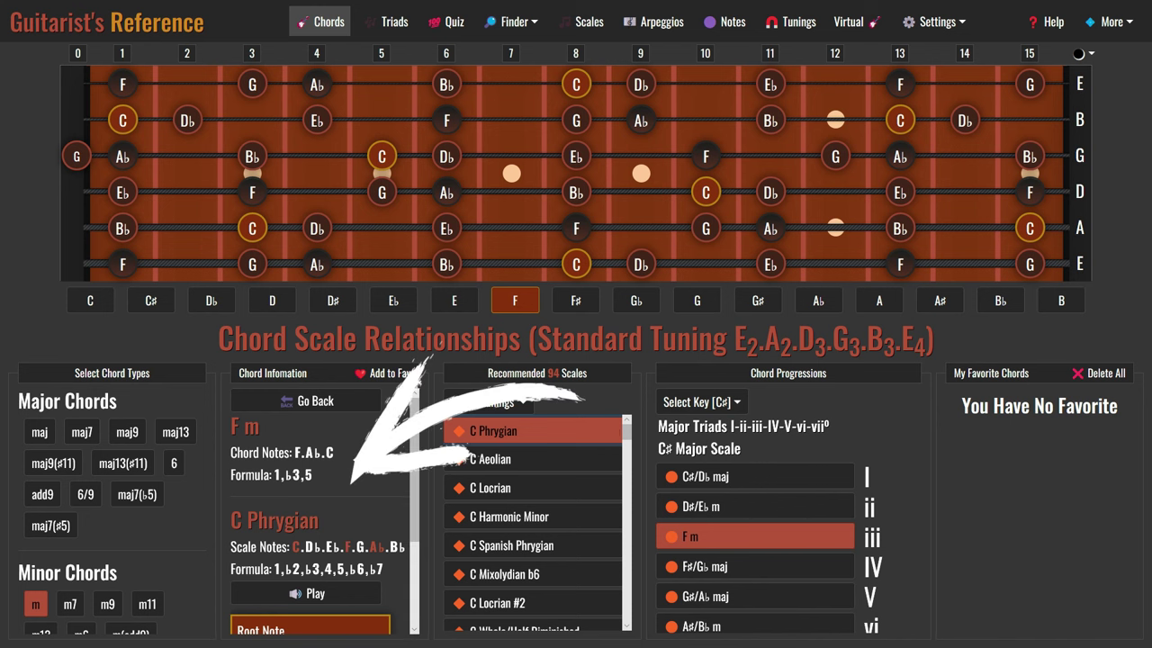
{"action": "scroll", "coordinate": [416, 524], "scroll_direction": "down", "scroll_amount": 3}
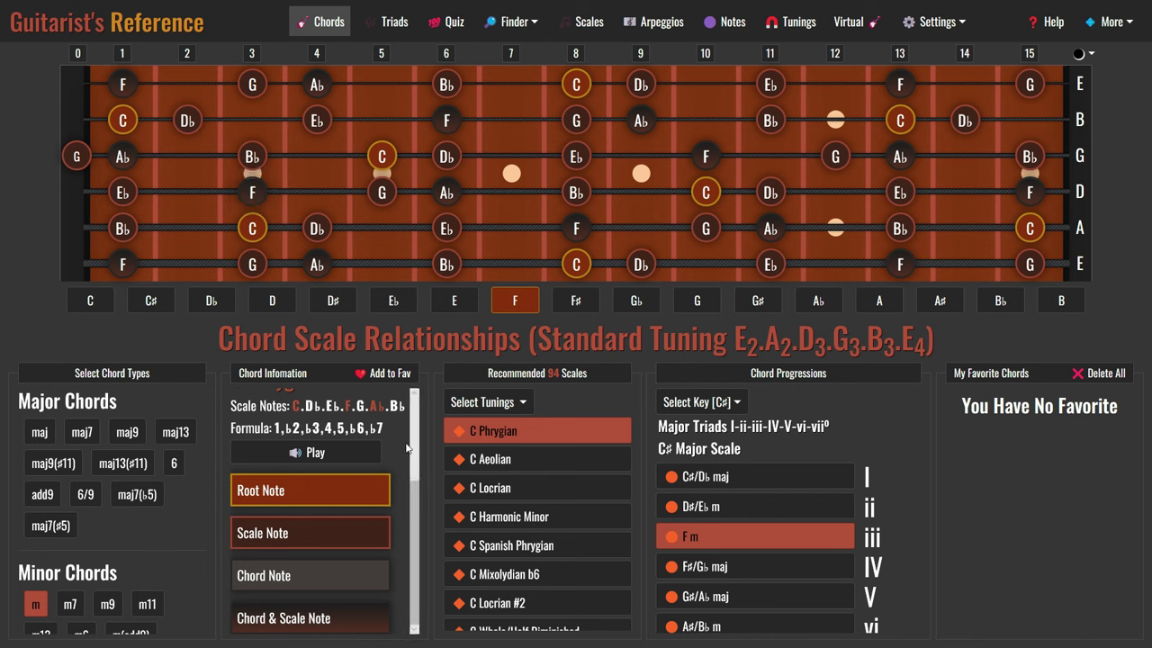
{"action": "scroll", "coordinate": [416, 437], "scroll_direction": "up", "scroll_amount": 2}
{"action": "left_click", "coordinate": [315, 594]}
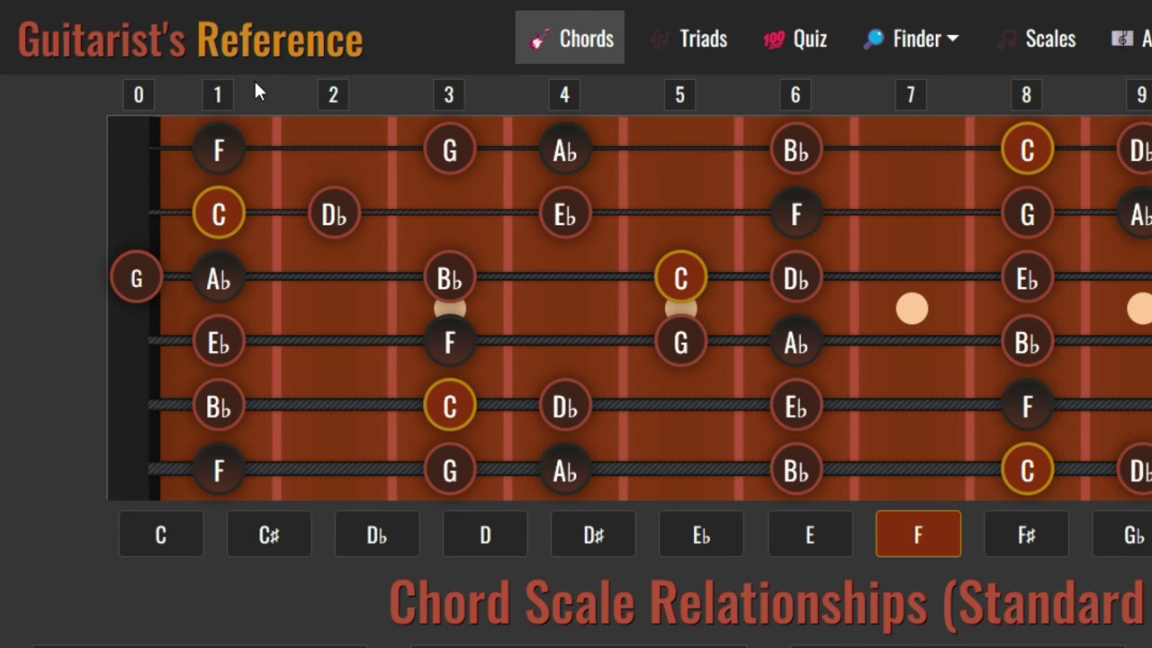
- Limit the fretboard display to frets 1–4, then try the 5 Notes Position view
{"action": "left_click", "coordinate": [218, 95]}
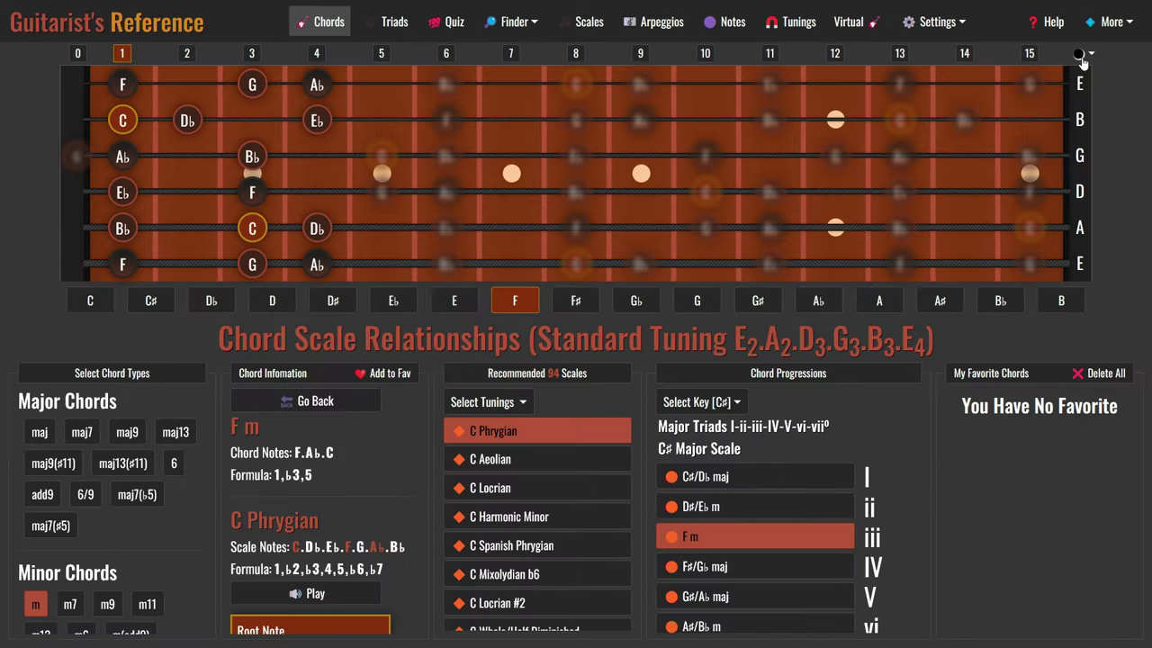
{"action": "left_click", "coordinate": [1080, 58]}
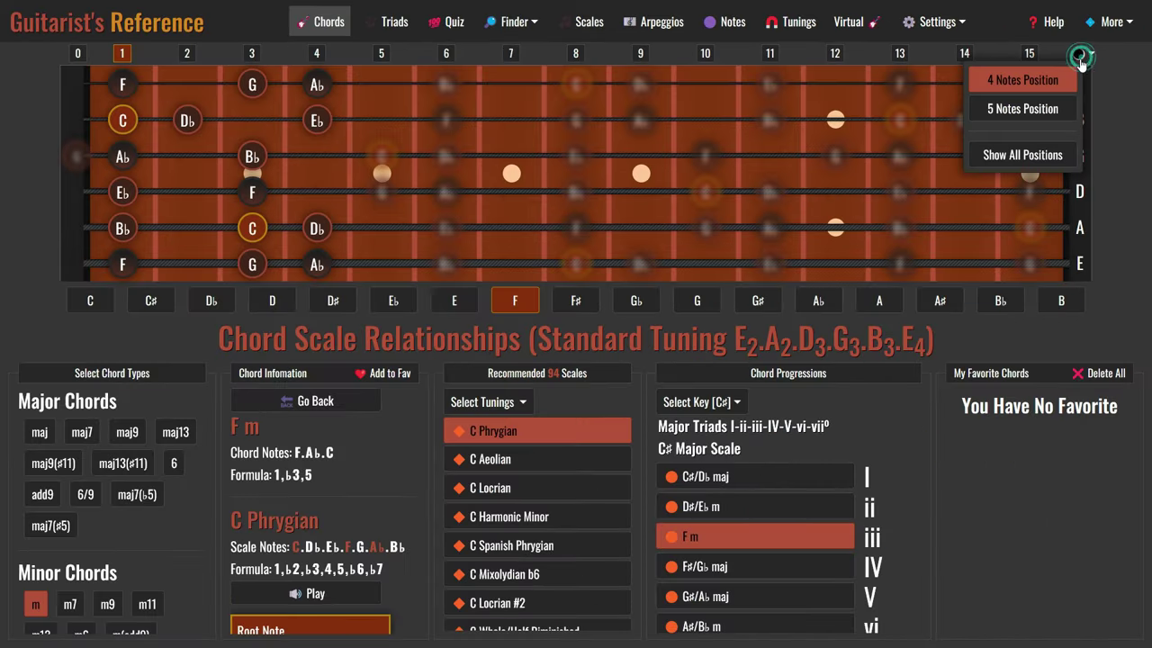
{"action": "left_click", "coordinate": [1020, 110]}
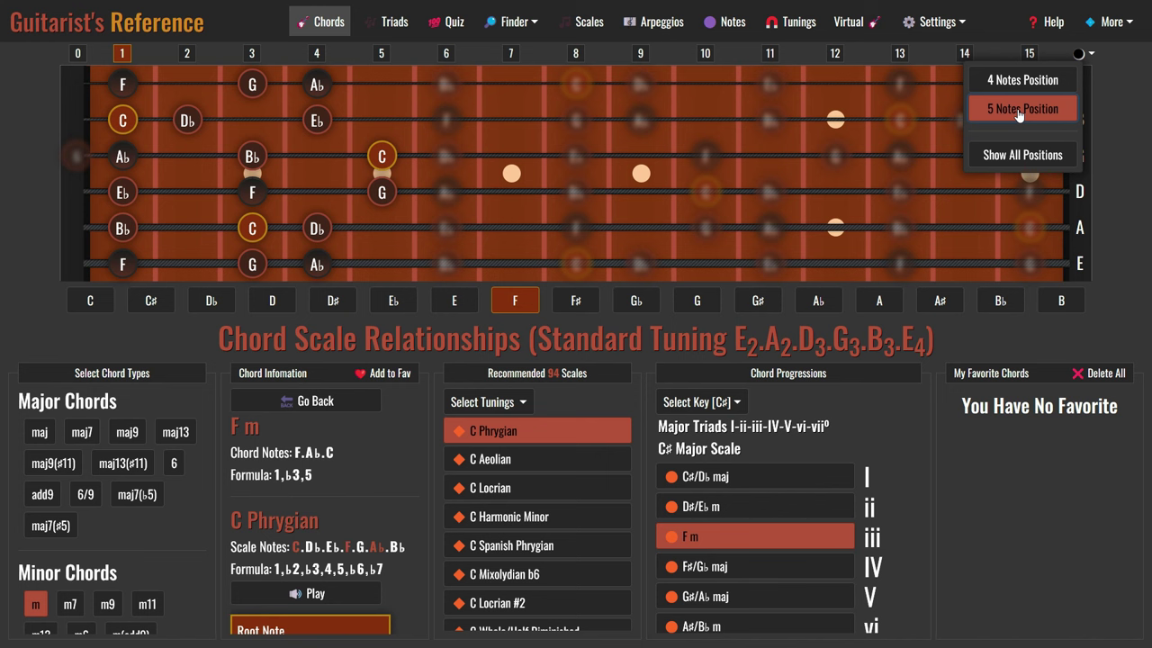
- Show all C Phrygian positions across the whole fretboard
{"action": "left_click", "coordinate": [120, 56]}
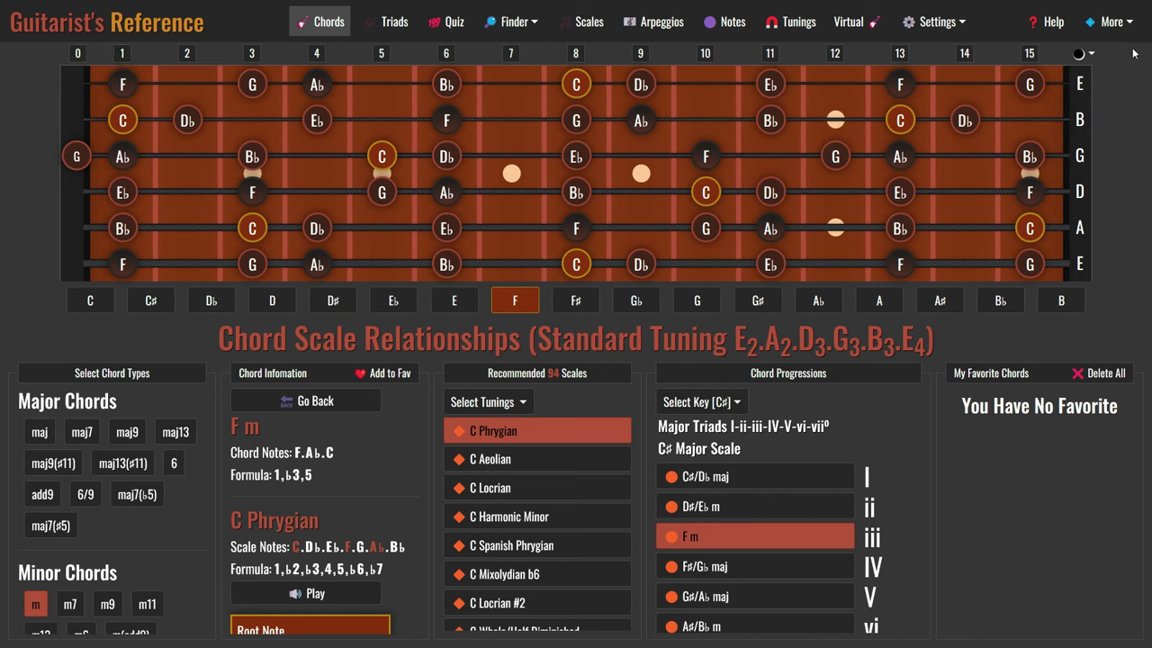
{"action": "left_click", "coordinate": [1080, 54]}
{"action": "left_click", "coordinate": [1019, 155]}
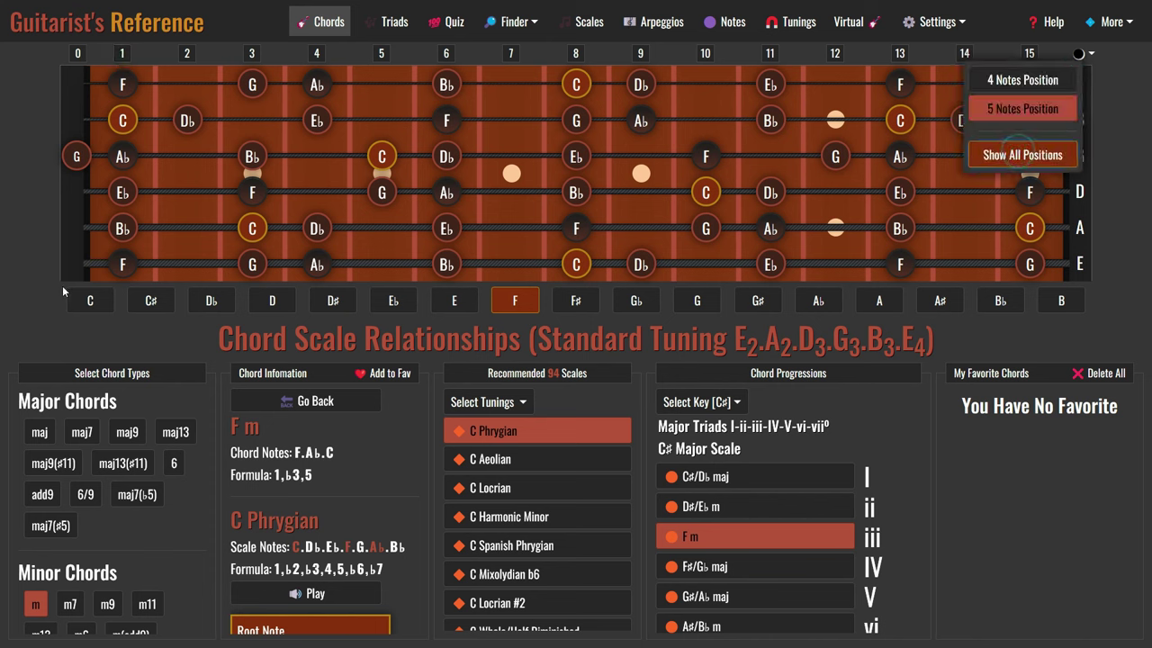
{"action": "left_click", "coordinate": [9, 286]}
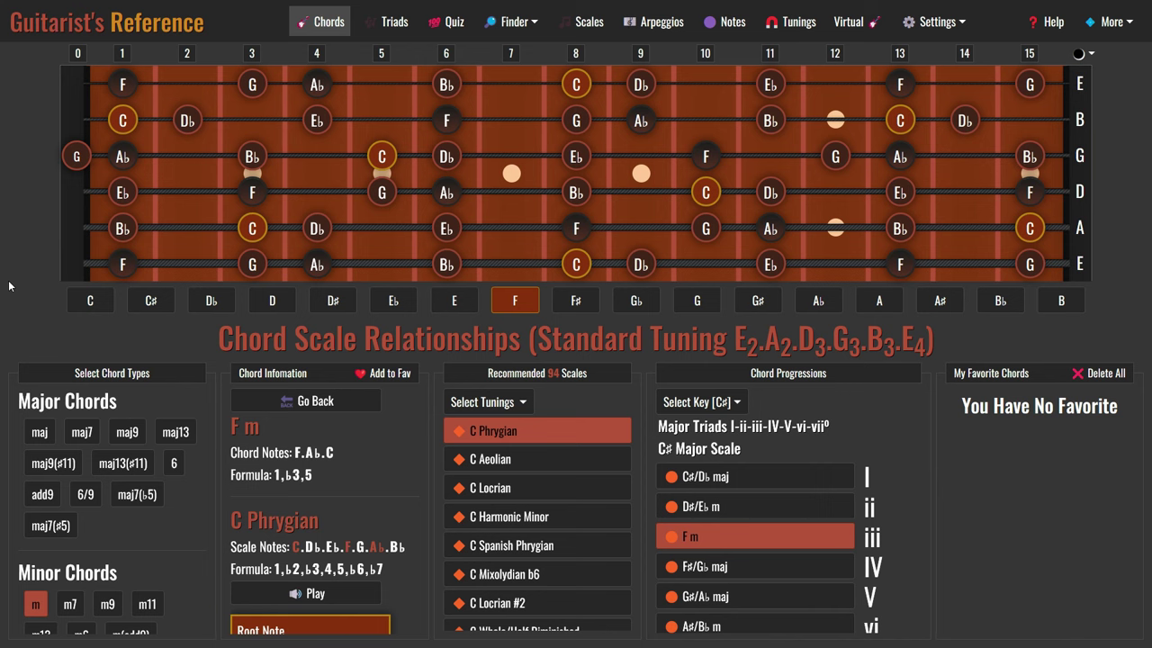
{"action": "left_click", "coordinate": [518, 404]}
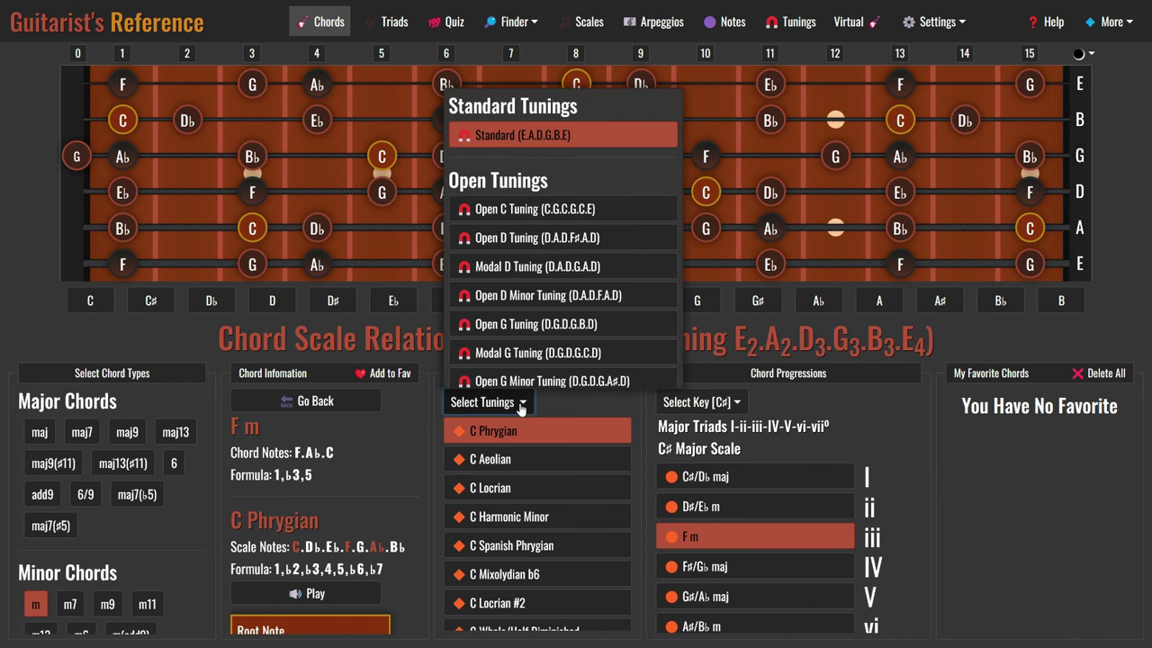
- Switch the fretboard to Open C tuning and play the C Phrygian scale
{"action": "left_click", "coordinate": [585, 209]}
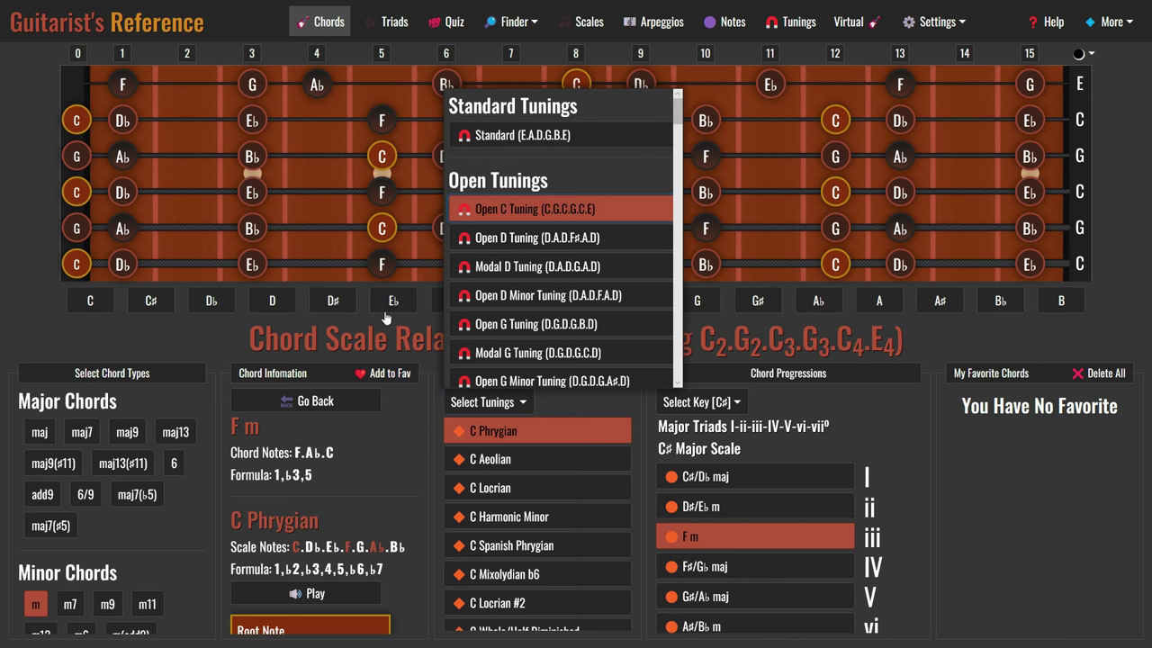
{"action": "left_click", "coordinate": [405, 338]}
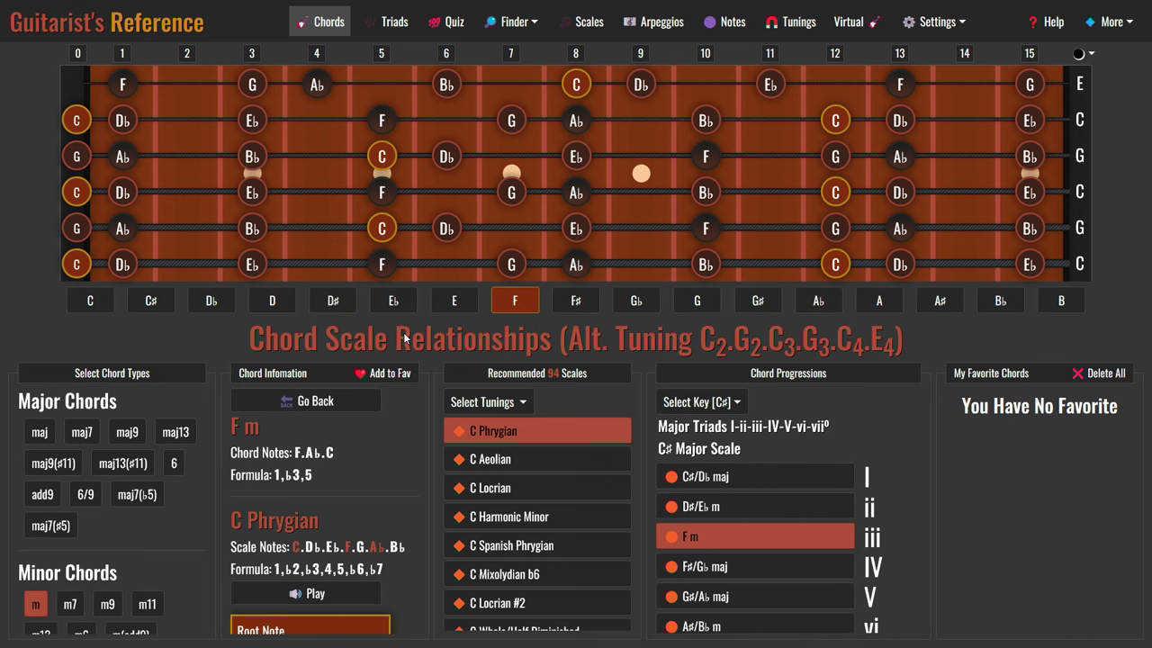
{"action": "left_click", "coordinate": [330, 598]}
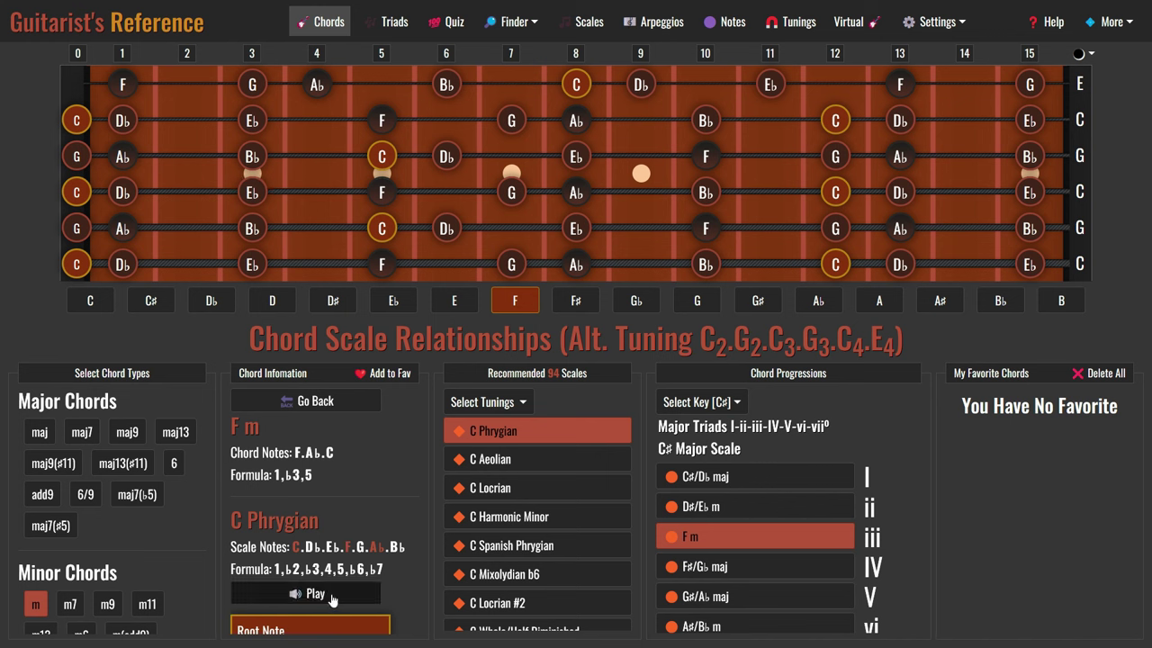
- Sound the open low C and another single note, then return to the F minor chord
{"action": "left_click", "coordinate": [76, 264]}
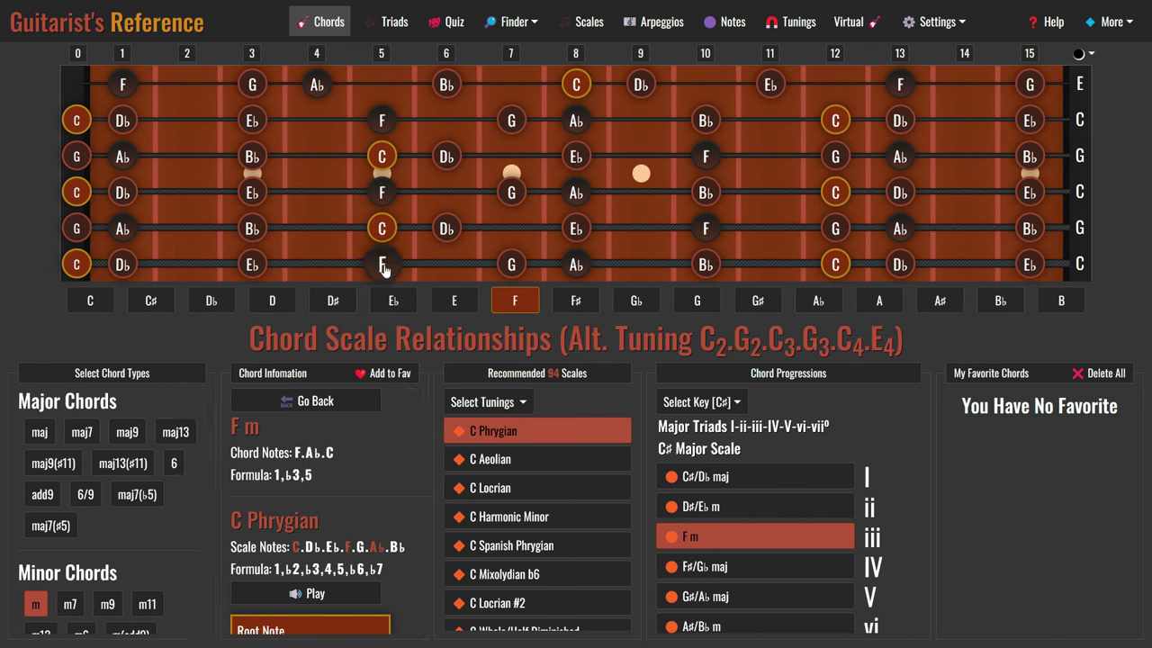
{"action": "left_click", "coordinate": [117, 228]}
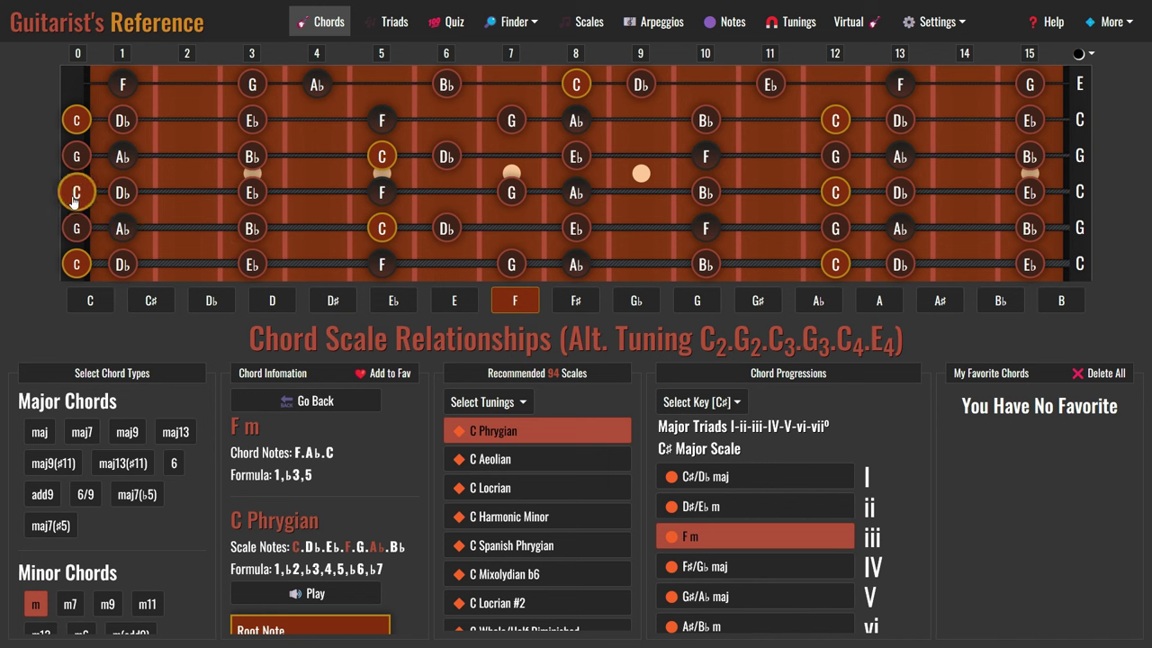
{"action": "left_click", "coordinate": [315, 401]}
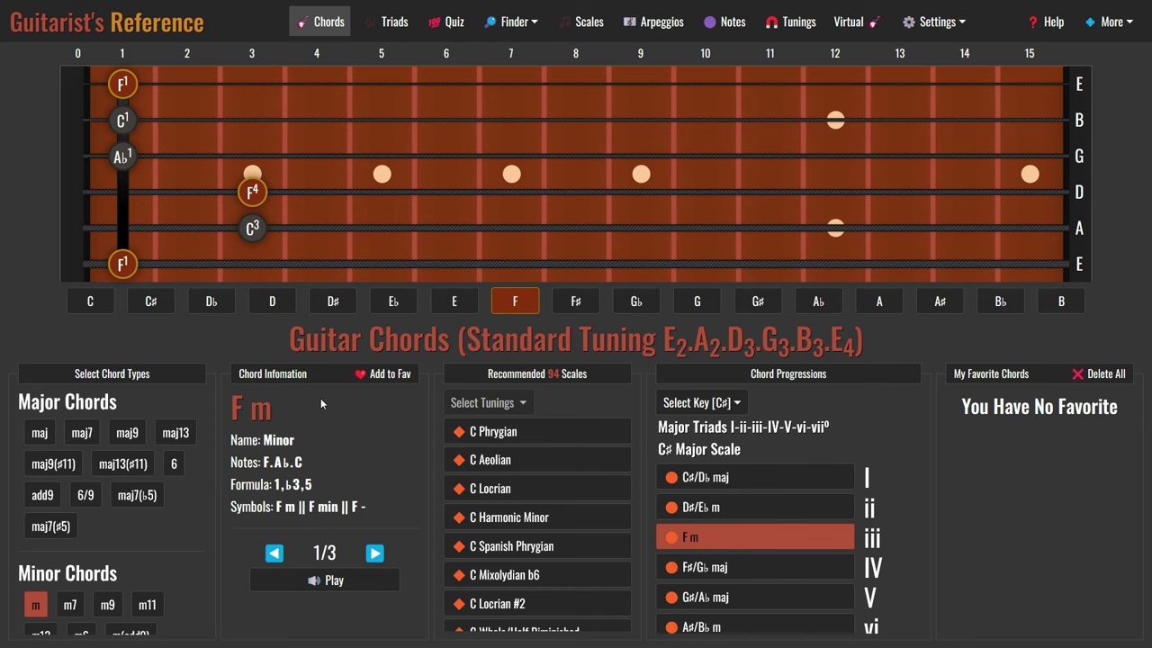
- Show the D Major 1st Inversion triad, cycle through its voicings and play it
{"action": "left_click", "coordinate": [394, 22]}
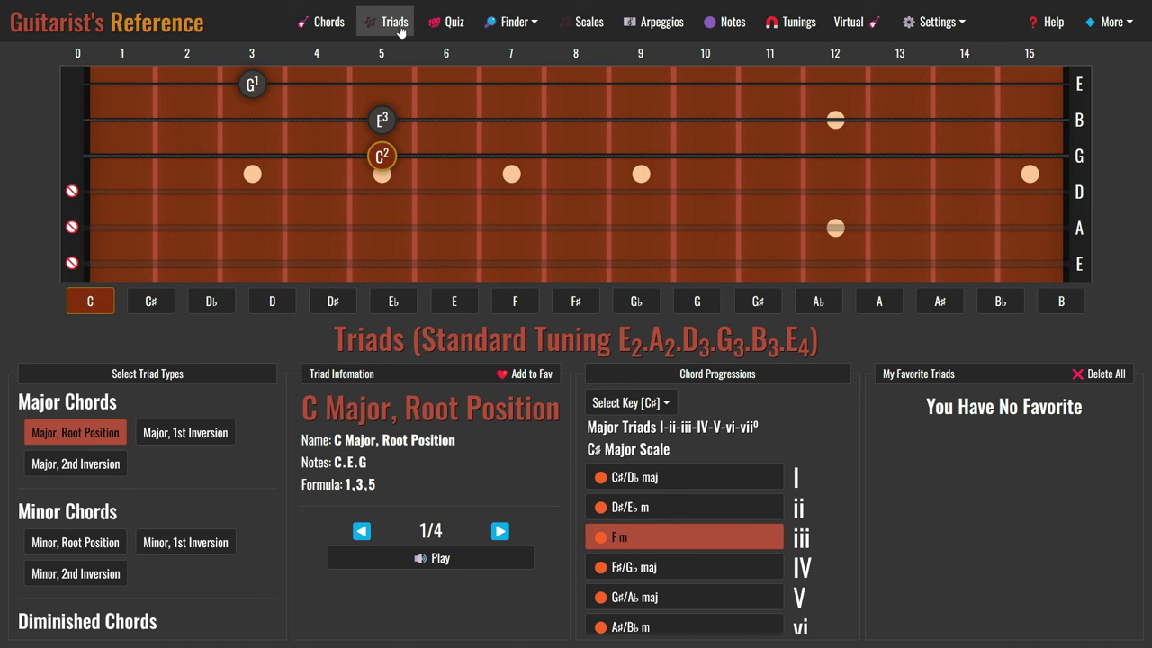
{"action": "left_click", "coordinate": [271, 302]}
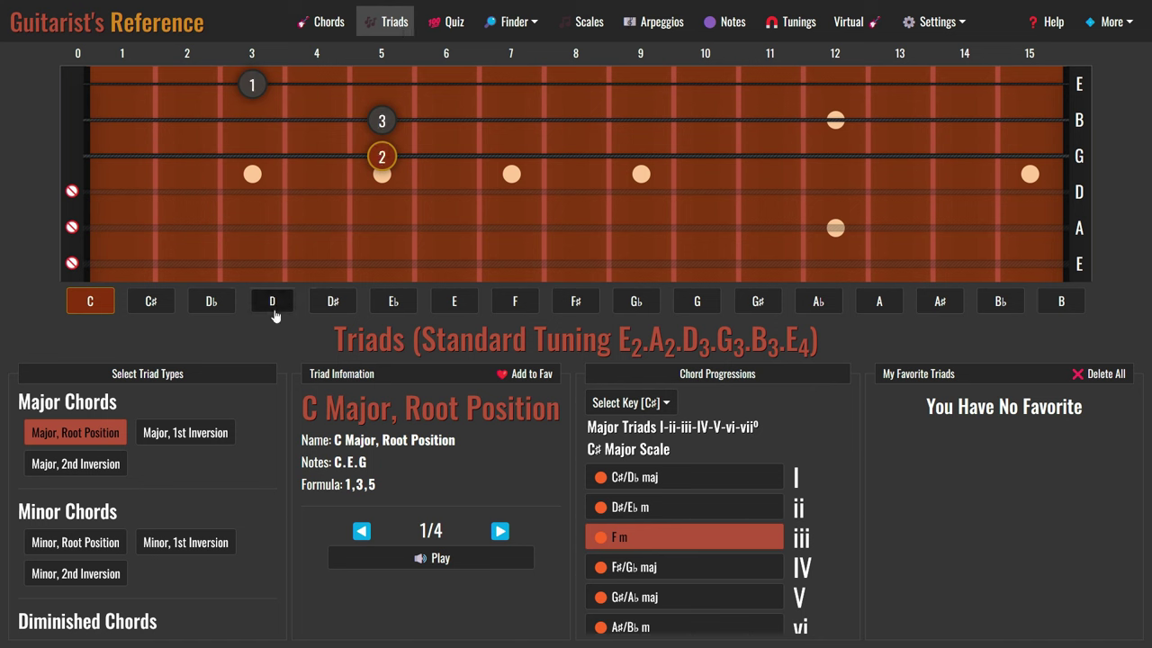
{"action": "left_click", "coordinate": [199, 443]}
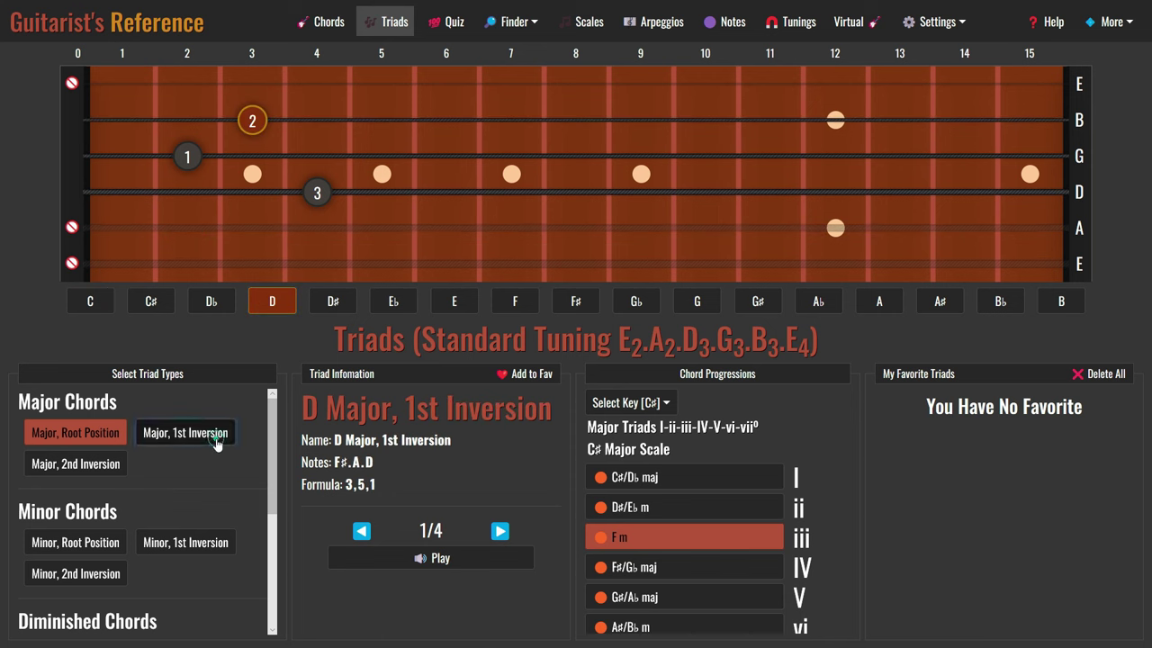
{"action": "left_click", "coordinate": [501, 533]}
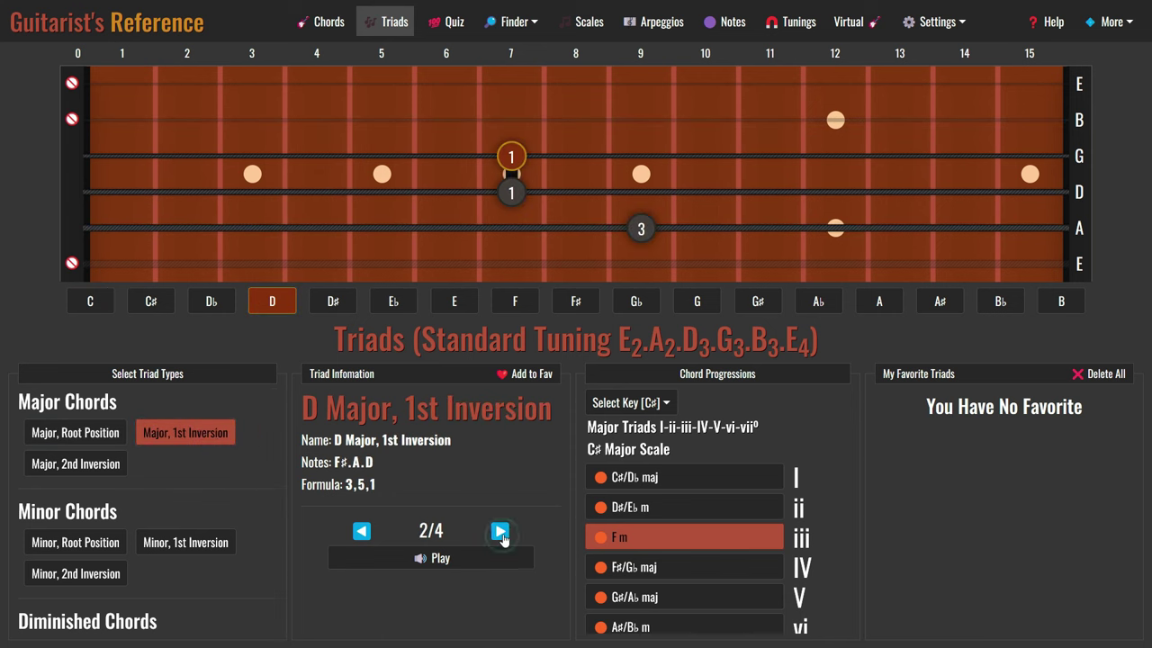
{"action": "left_click", "coordinate": [500, 533]}
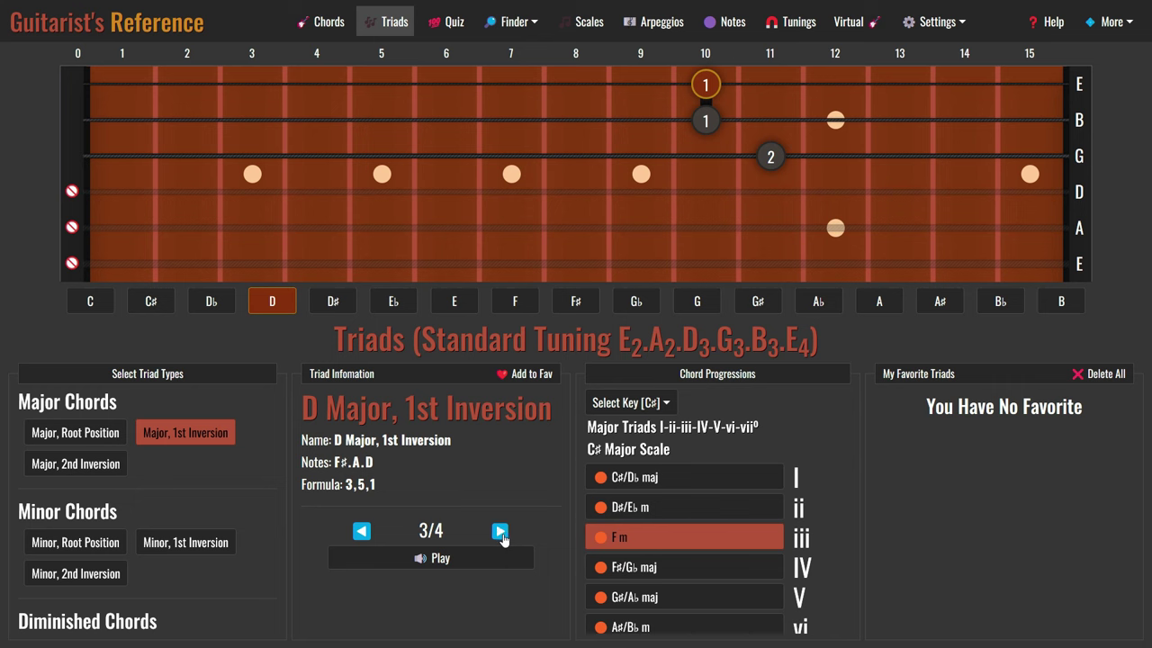
{"action": "left_click", "coordinate": [500, 533]}
{"action": "left_click", "coordinate": [501, 533]}
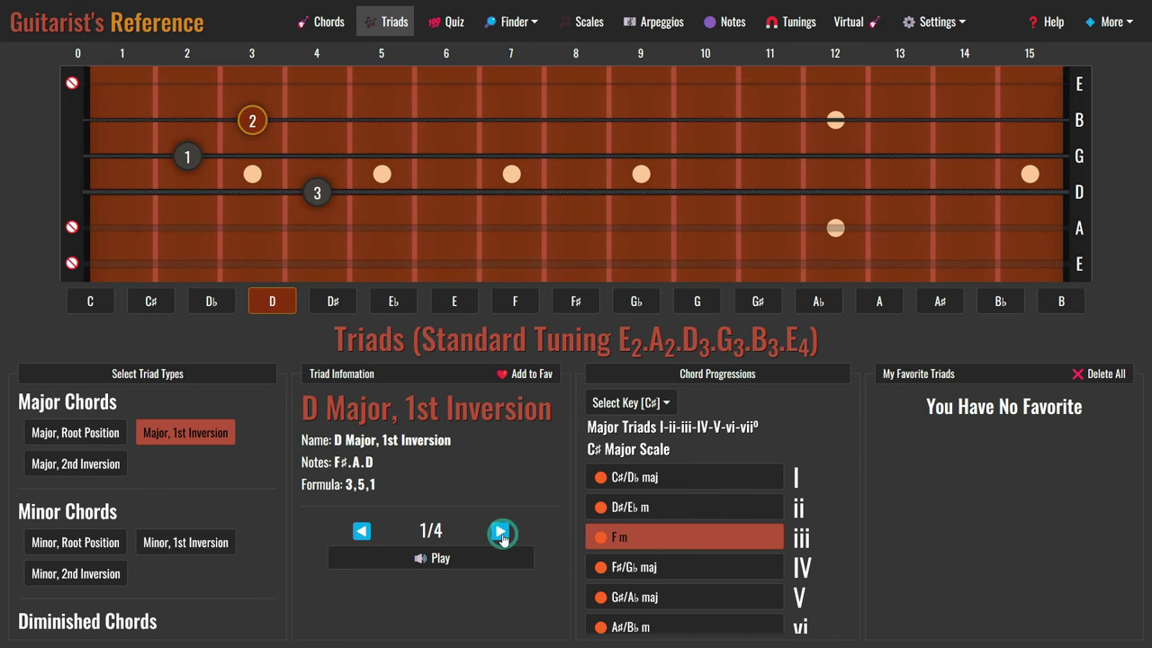
{"action": "left_click", "coordinate": [481, 559]}
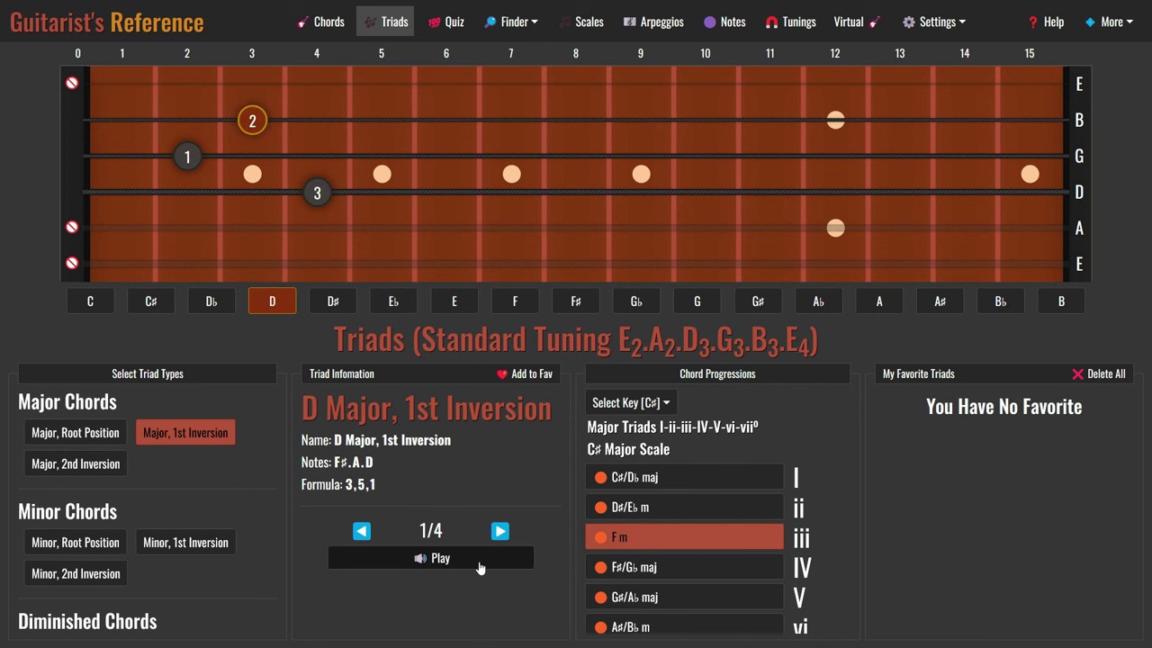
- Add D Major 1st Inversion to favourites, then delete all favourite triads
{"action": "left_click", "coordinate": [531, 375]}
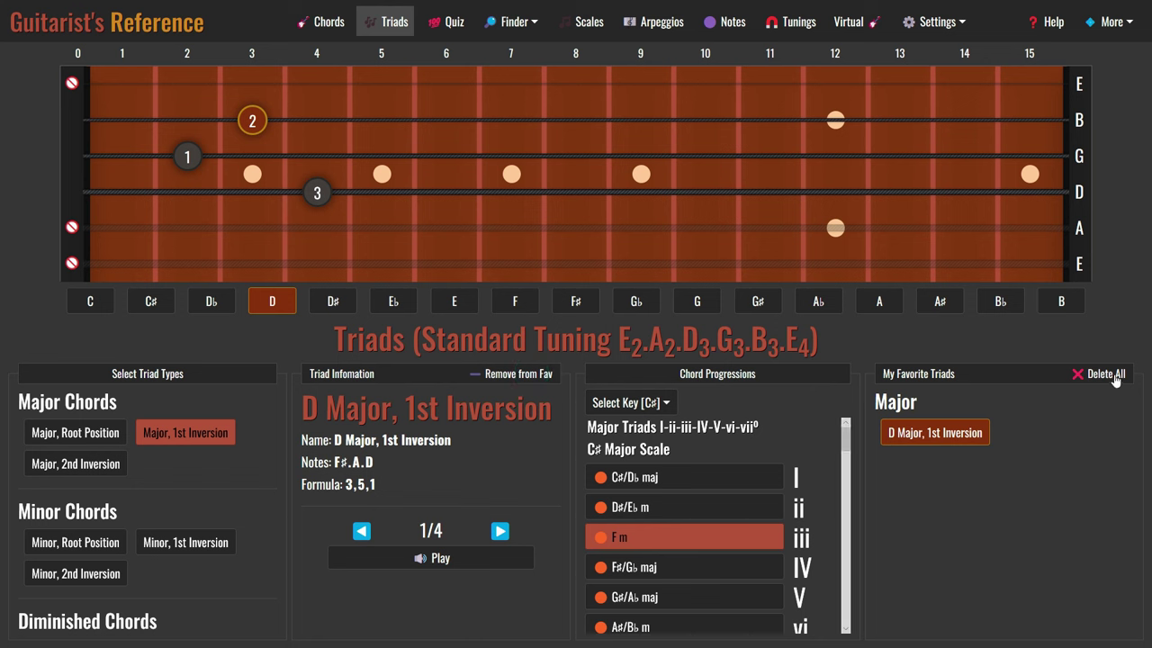
{"action": "left_click", "coordinate": [1114, 378]}
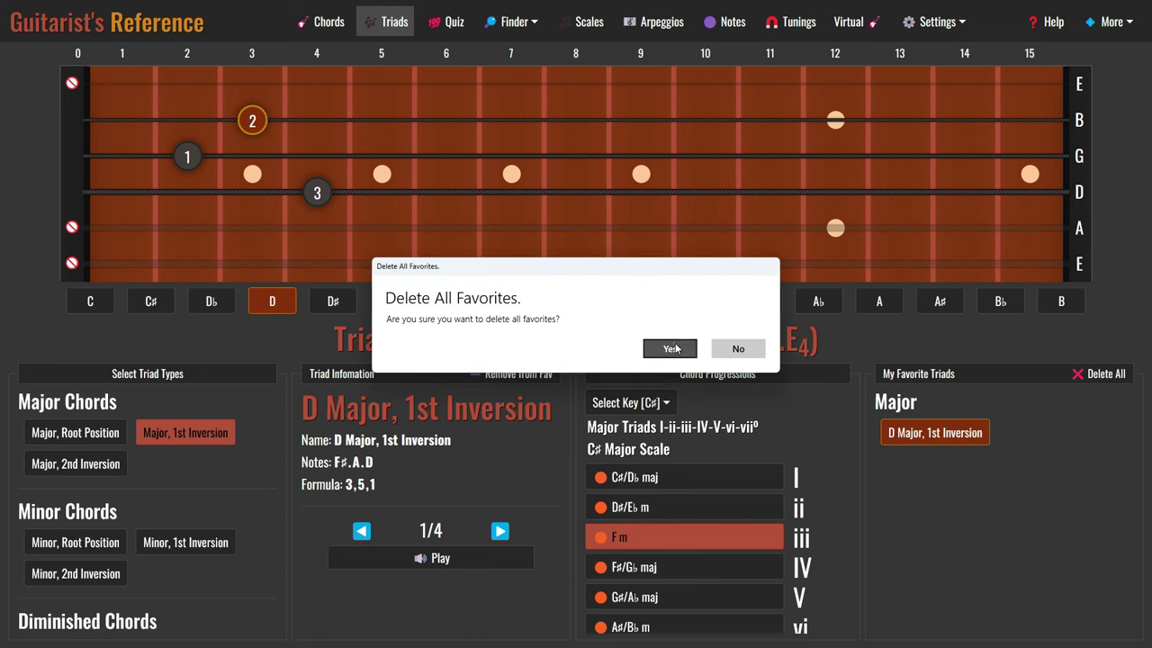
{"action": "left_click", "coordinate": [673, 348]}
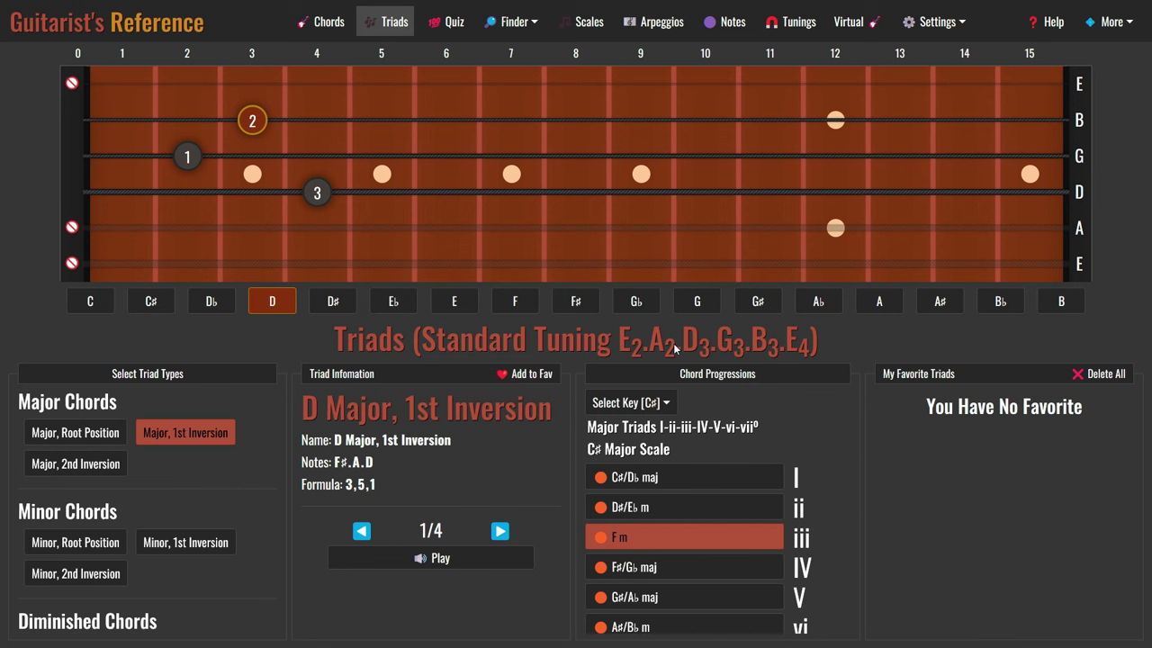
- Open the chord quiz, leave difficulty on Easy, and start a new quiz
{"action": "left_click", "coordinate": [455, 23]}
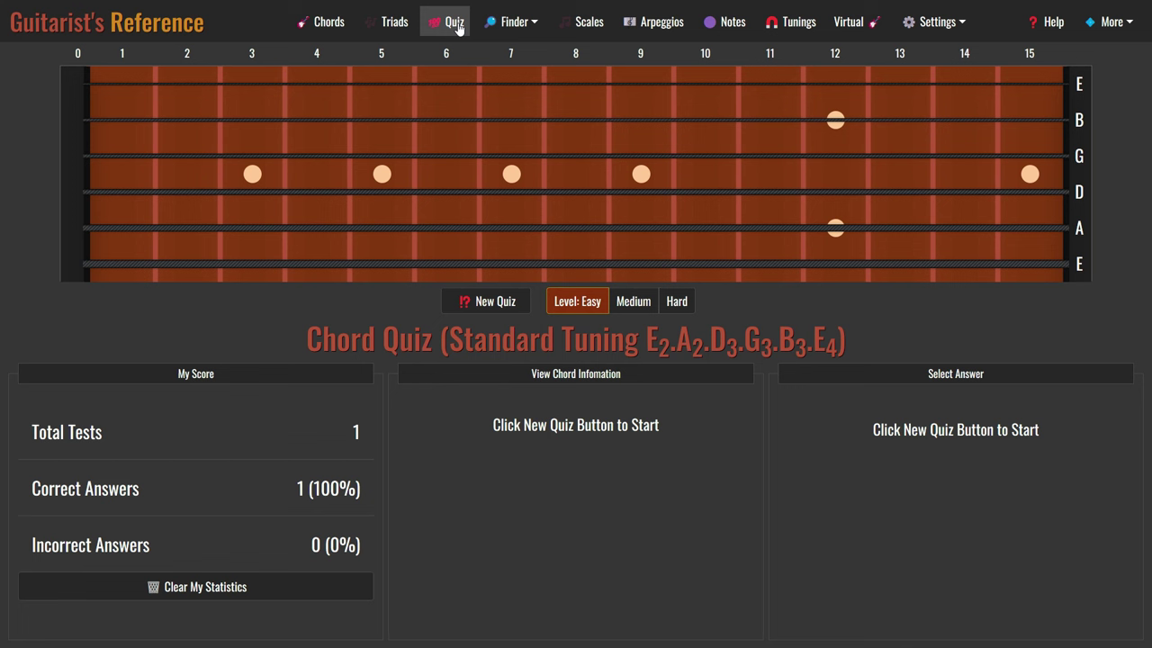
{"action": "left_click", "coordinate": [632, 302]}
{"action": "left_click", "coordinate": [675, 303]}
{"action": "left_click", "coordinate": [576, 306]}
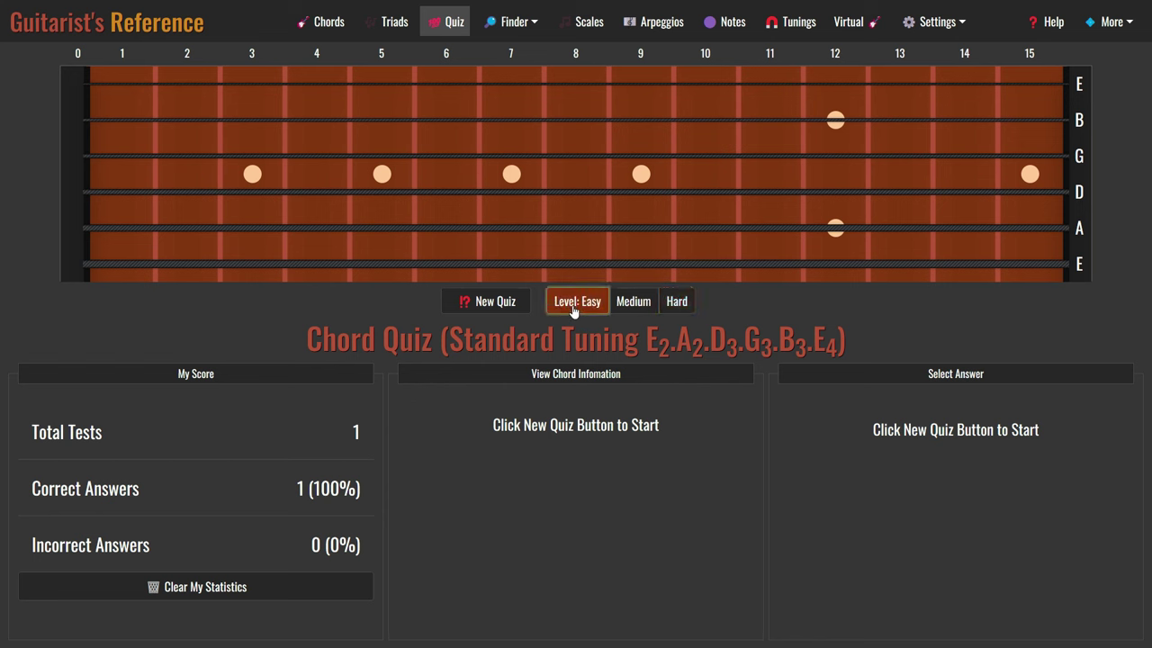
{"action": "left_click", "coordinate": [487, 303]}
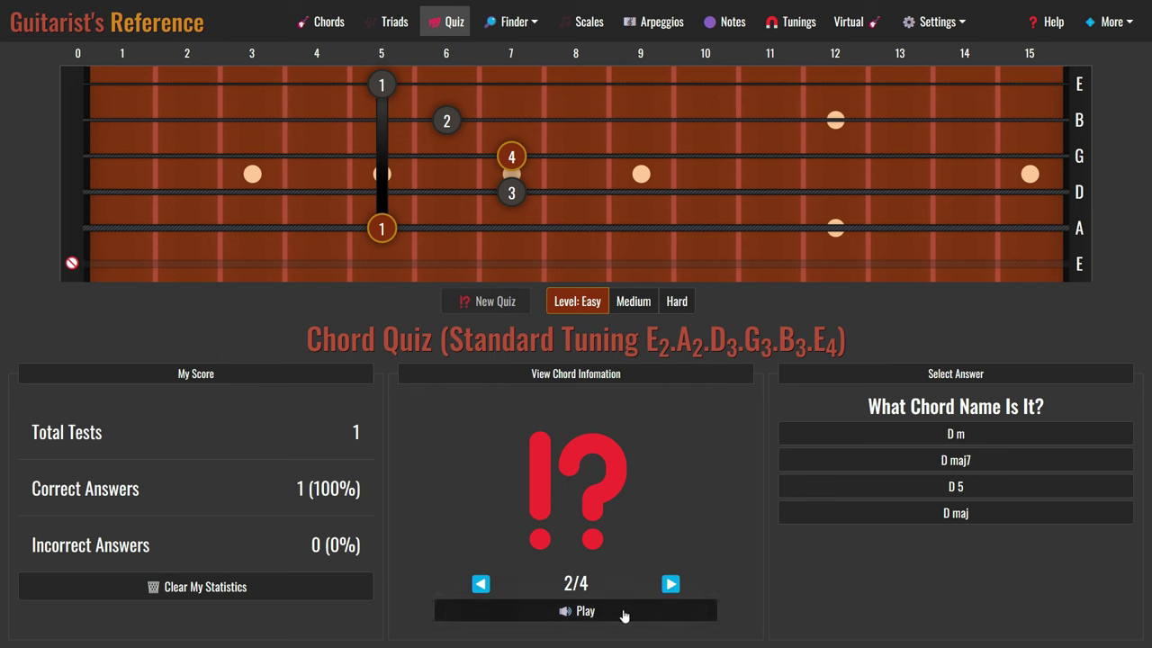
- Hear the quiz chord, answer D m, then reset the quiz statistics to zero
{"action": "left_click", "coordinate": [670, 584]}
{"action": "left_click", "coordinate": [670, 584]}
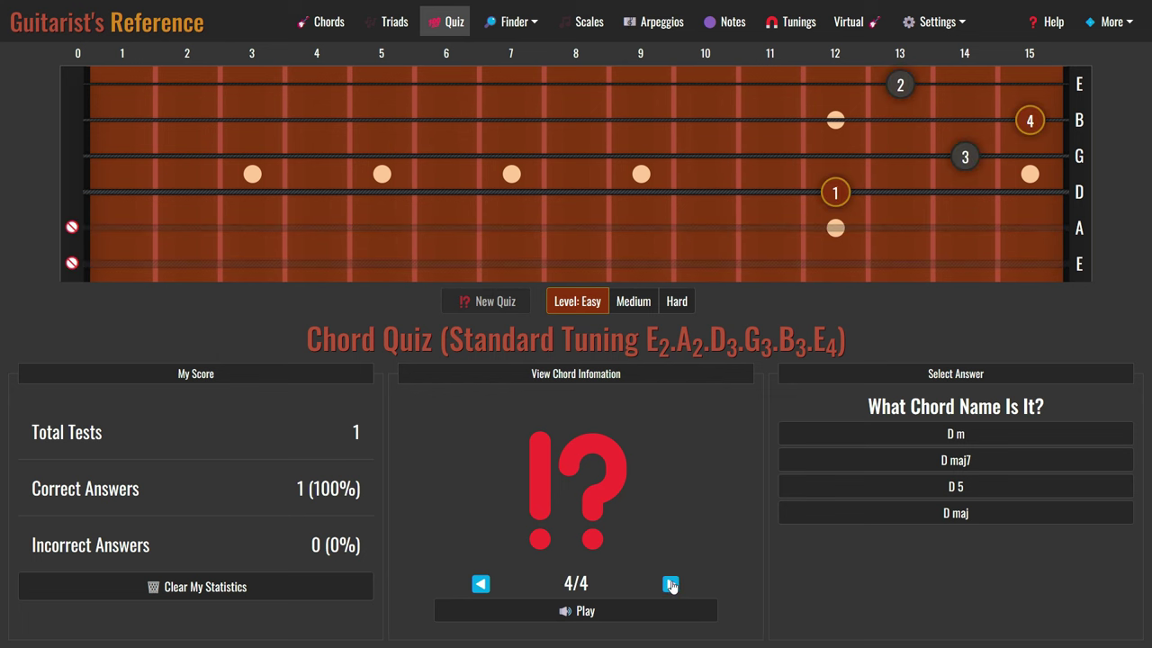
{"action": "left_click", "coordinate": [670, 584]}
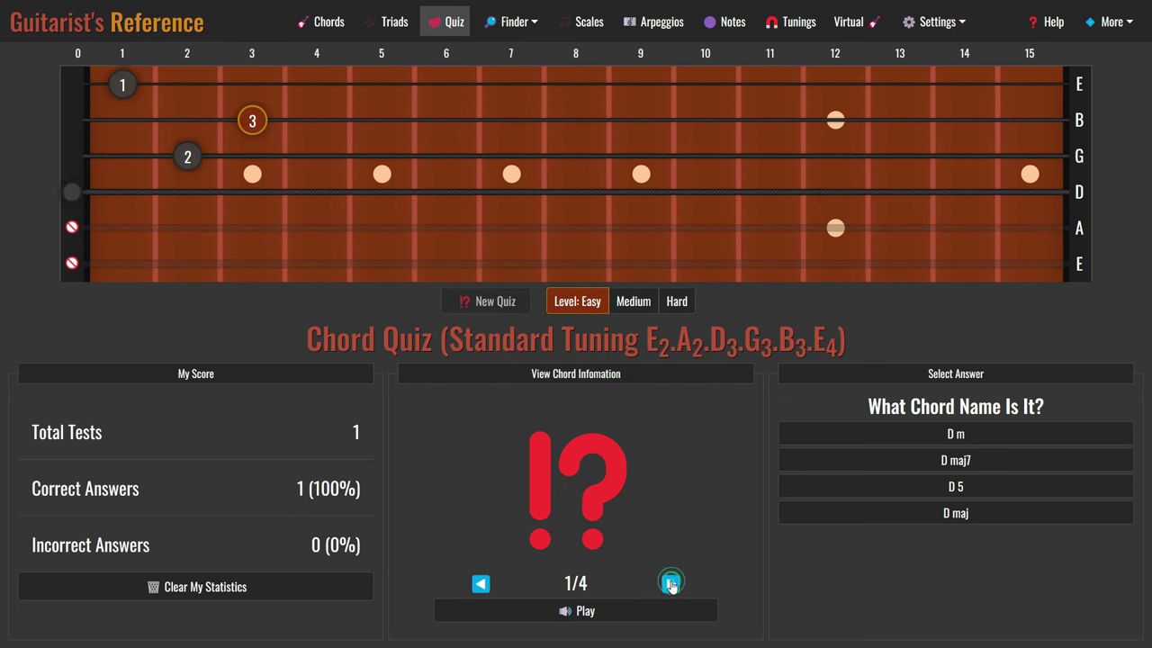
{"action": "left_click", "coordinate": [638, 616]}
{"action": "left_click", "coordinate": [978, 436]}
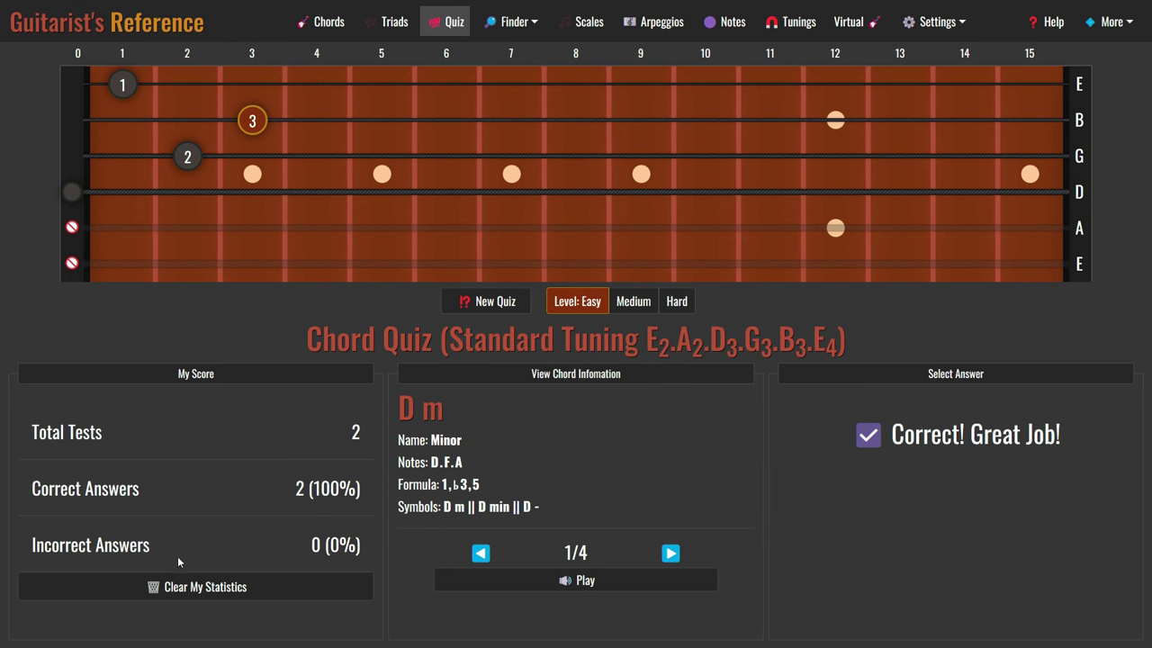
{"action": "left_click", "coordinate": [238, 590]}
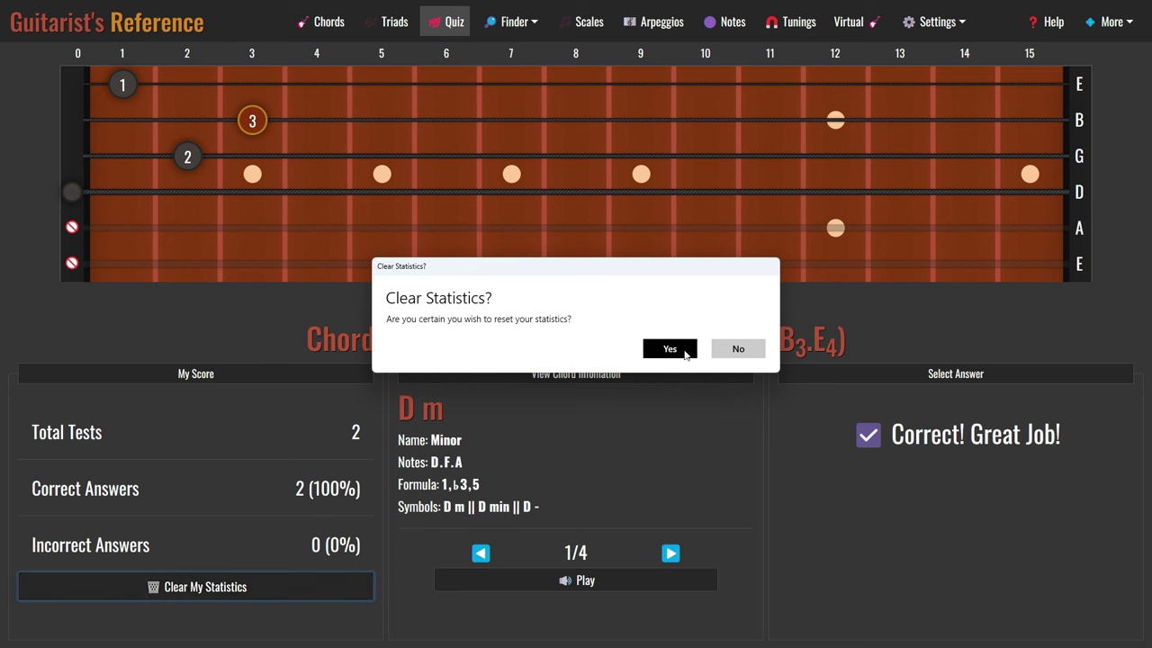
{"action": "left_click", "coordinate": [686, 355]}
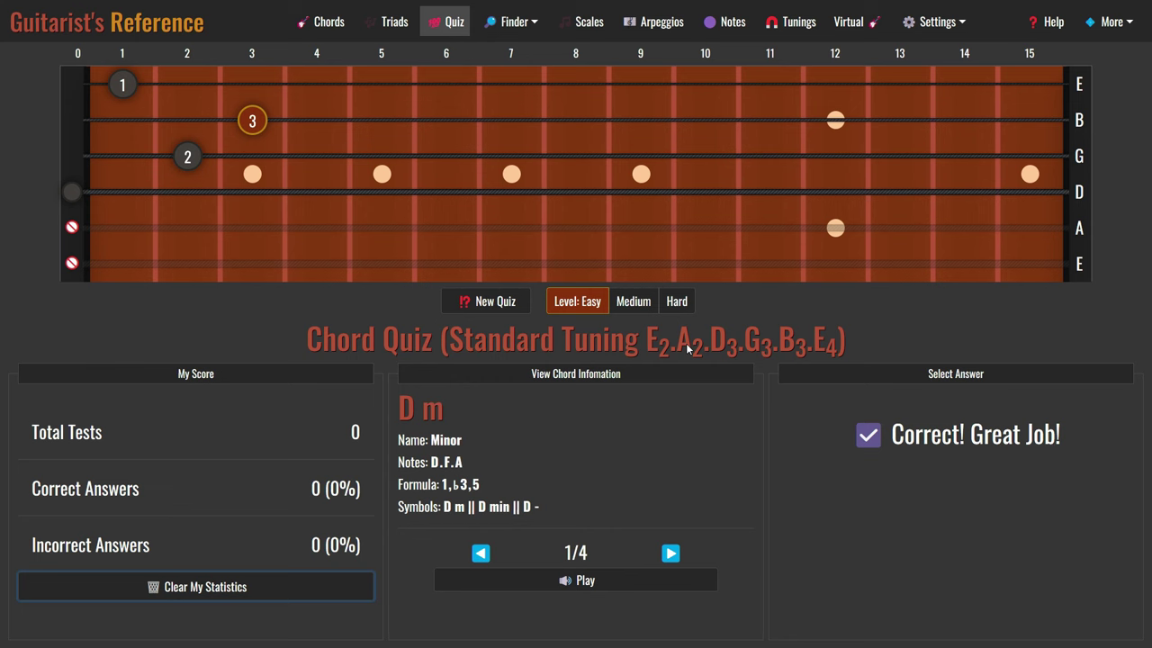
- Open the Chord Finder and enter the notes F, A, C and G on the fretboard
{"action": "left_click", "coordinate": [528, 25]}
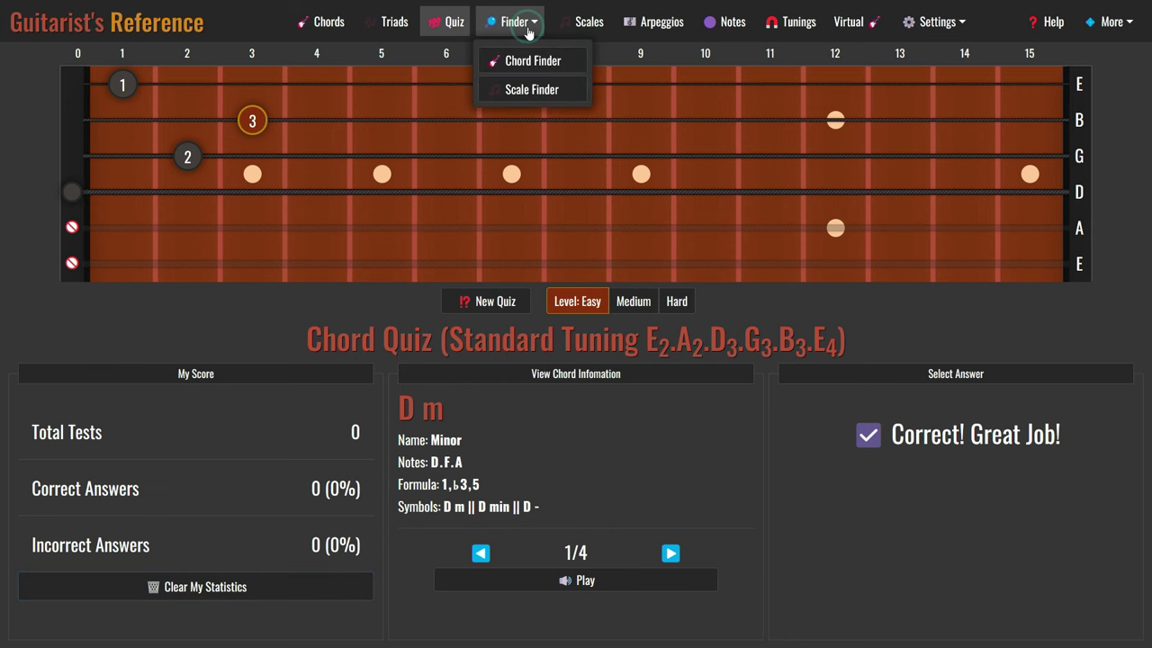
{"action": "left_click", "coordinate": [538, 63]}
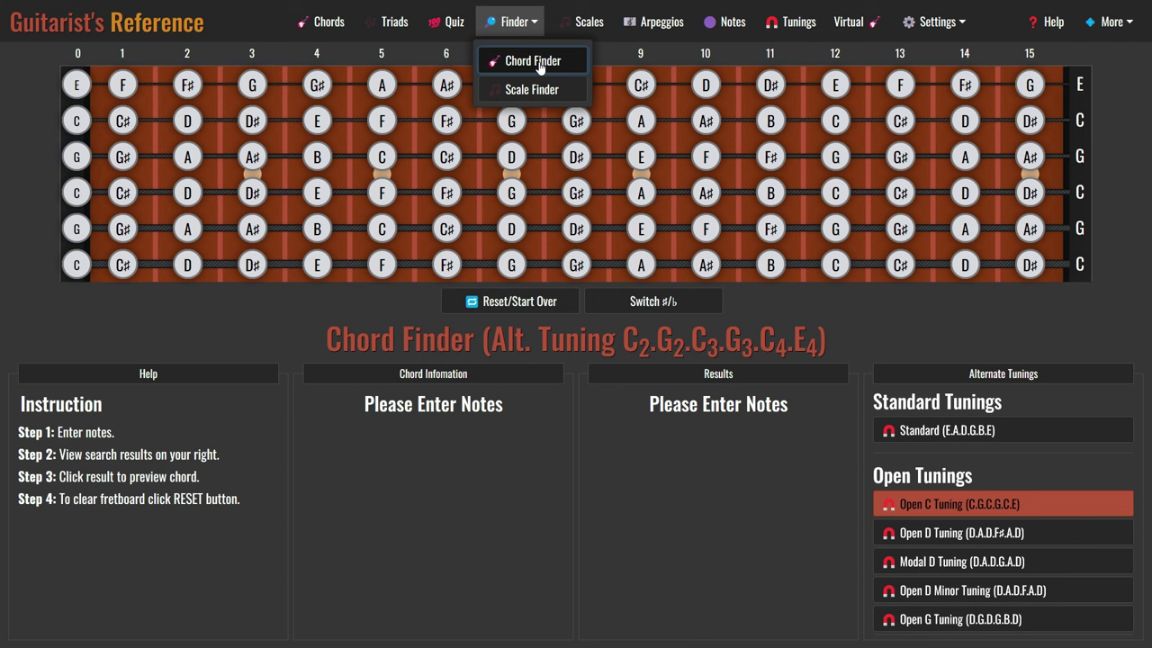
{"action": "left_click", "coordinate": [381, 261]}
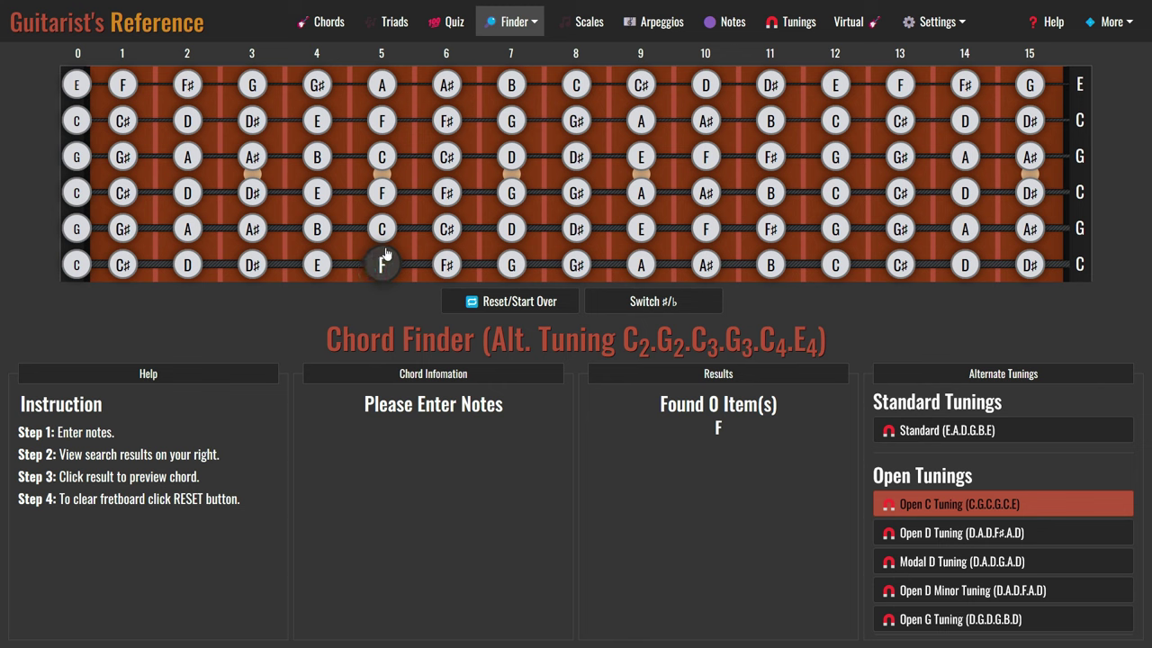
{"action": "left_click", "coordinate": [193, 232]}
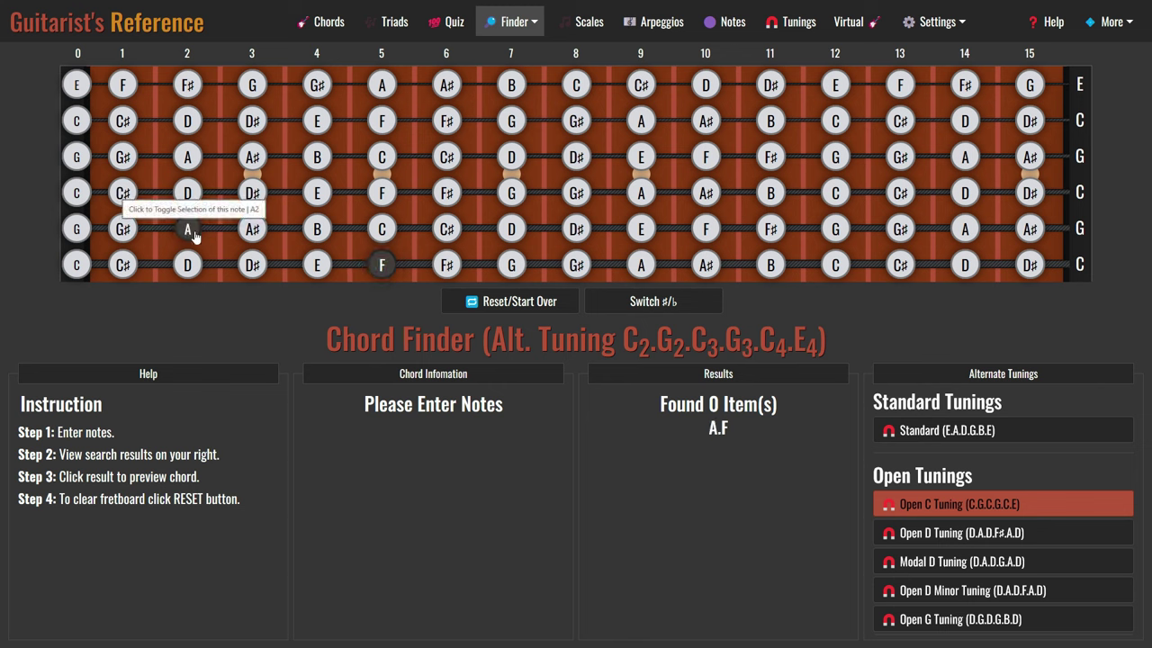
{"action": "left_click", "coordinate": [381, 157]}
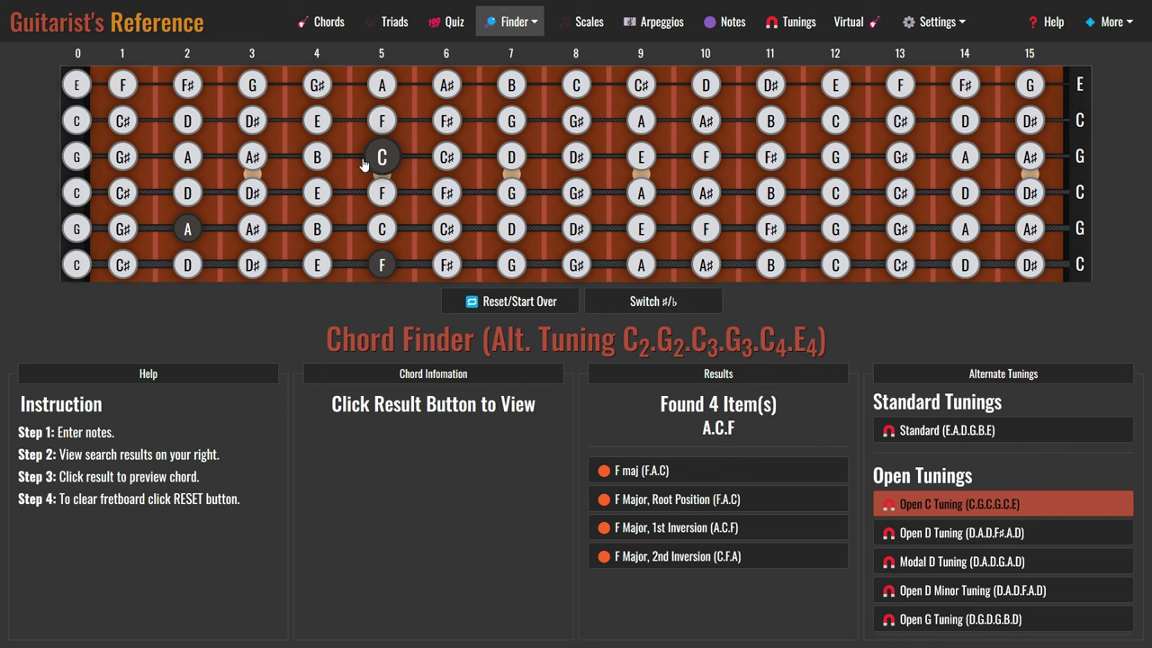
{"action": "left_click", "coordinate": [507, 200]}
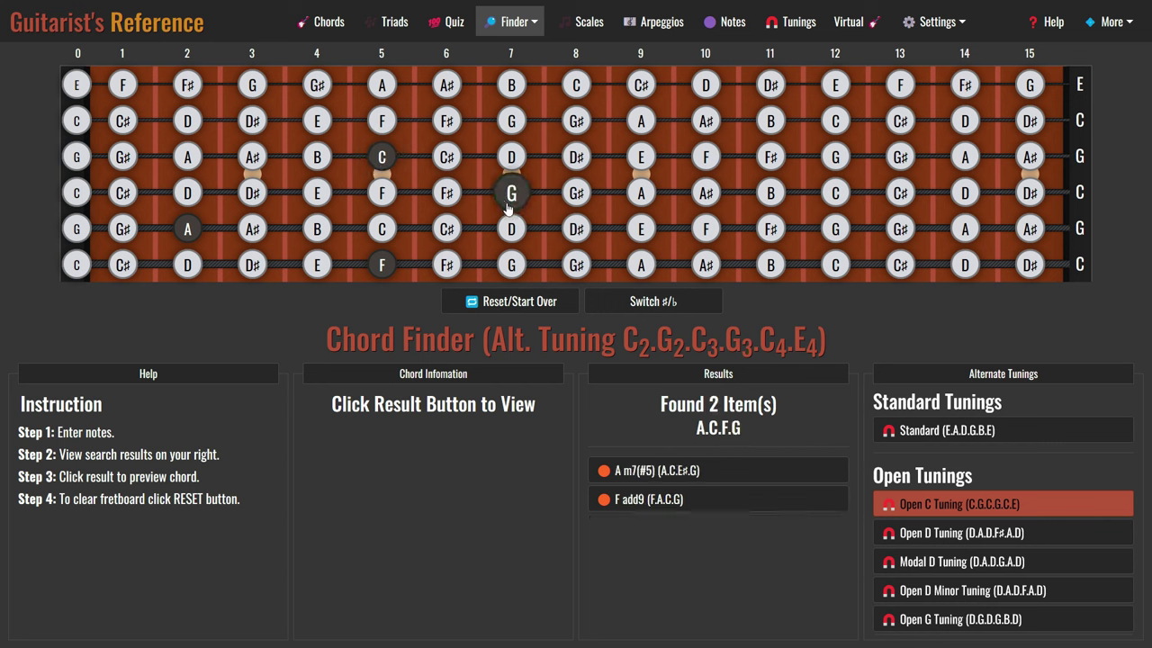
- Preview the F add9 result, clear the fretboard, and switch to standard tuning
{"action": "left_click", "coordinate": [700, 468]}
{"action": "left_click", "coordinate": [648, 499]}
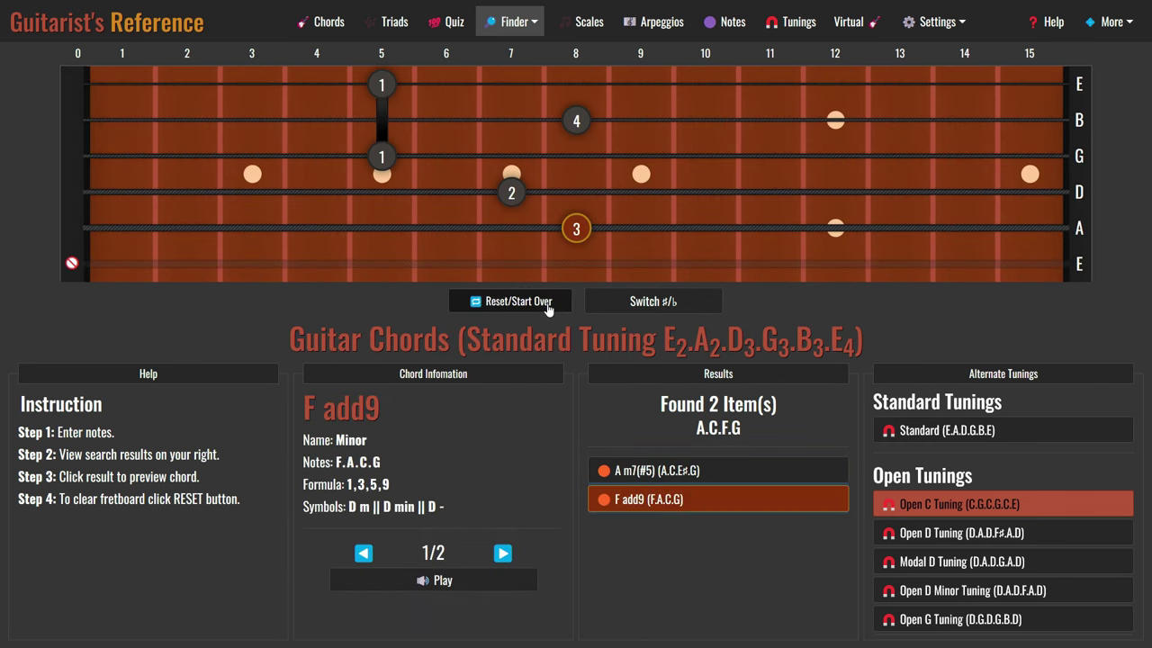
{"action": "left_click", "coordinate": [548, 305]}
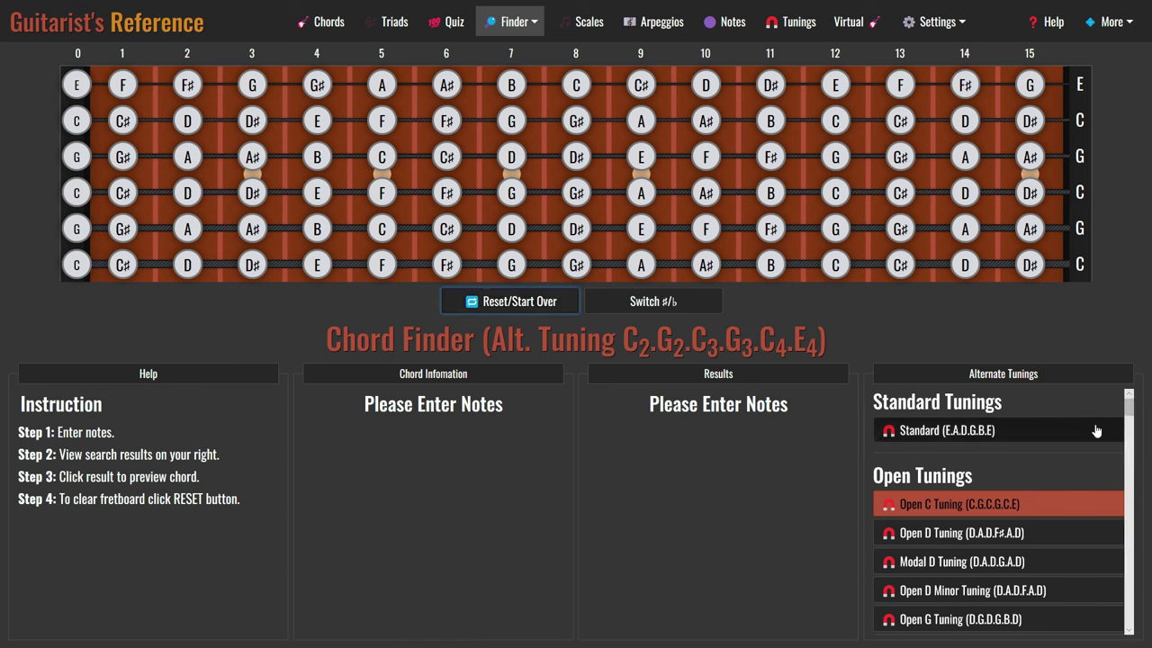
{"action": "scroll", "coordinate": [1133, 410], "scroll_direction": "down", "scroll_amount": 1}
{"action": "scroll", "coordinate": [1116, 404], "scroll_direction": "up", "scroll_amount": 1}
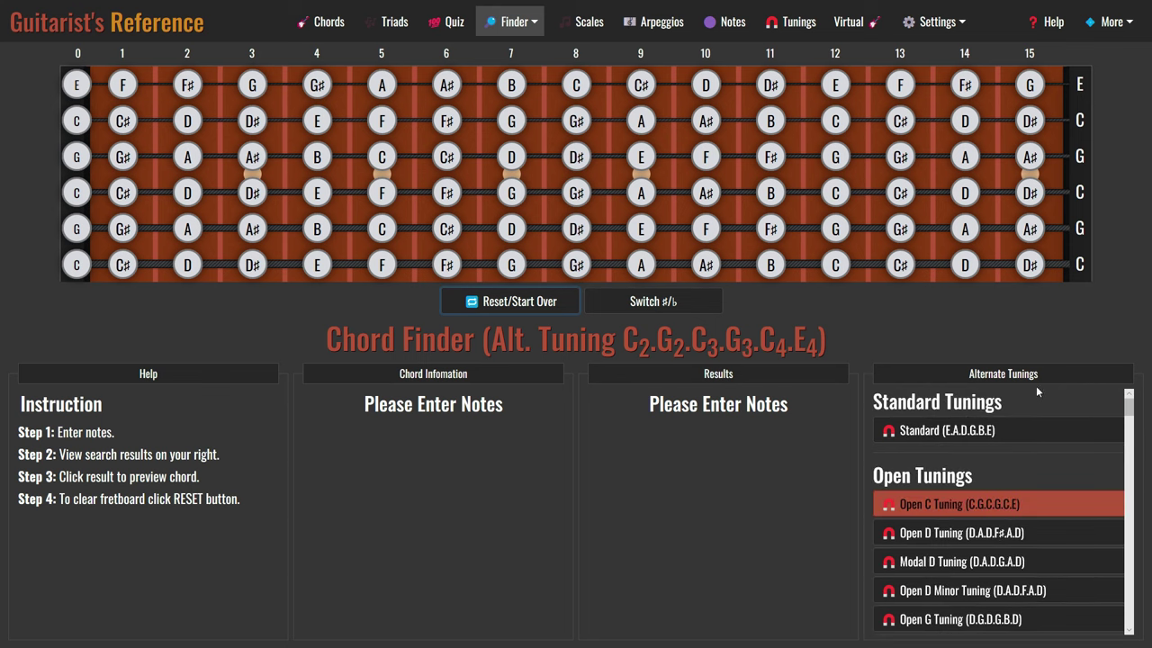
{"action": "left_click", "coordinate": [959, 436]}
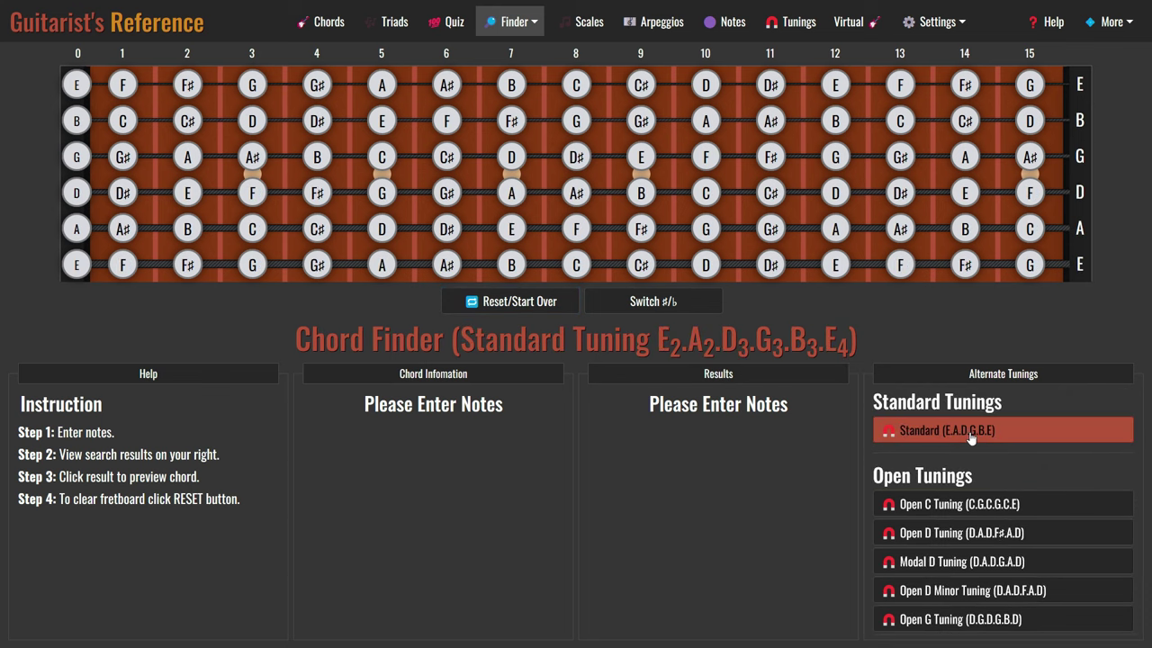
{"action": "left_click", "coordinate": [510, 23]}
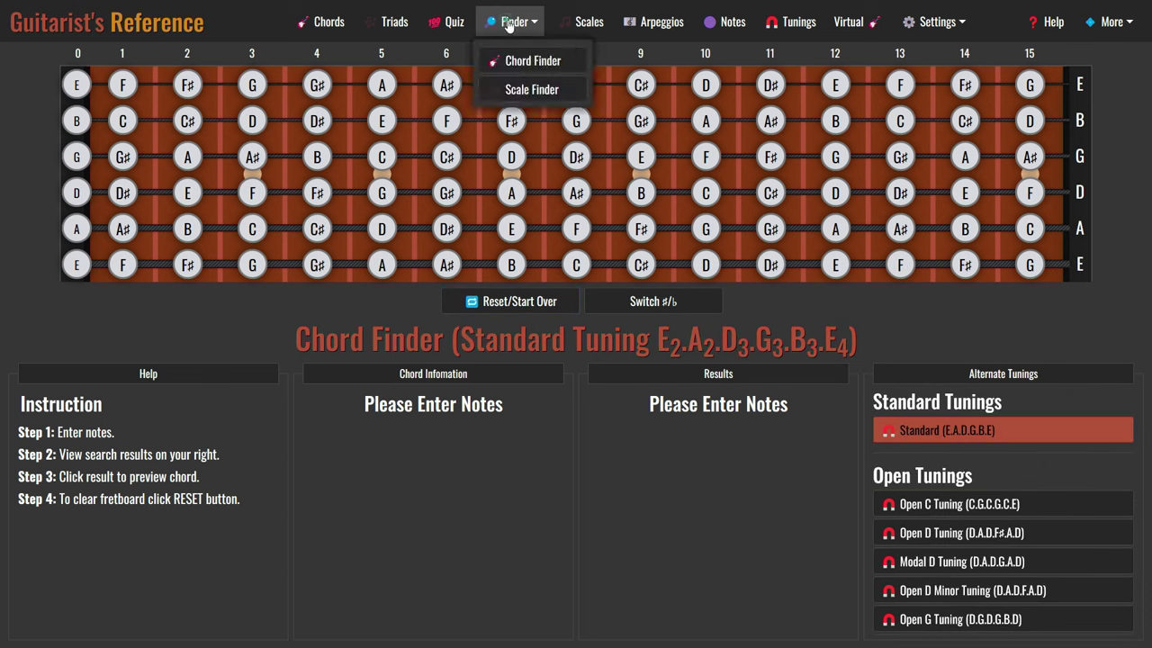
- Open the Scale Finder and enter D, E, F, G and C on the fretboard
{"action": "left_click", "coordinate": [530, 90]}
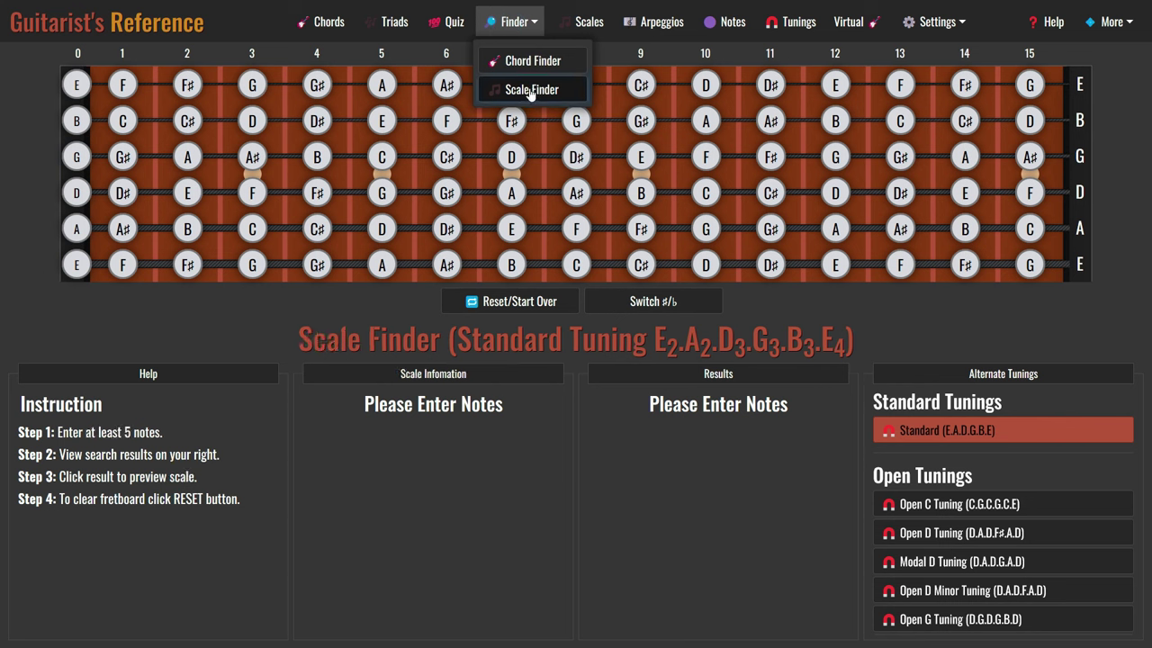
{"action": "left_click", "coordinate": [540, 348]}
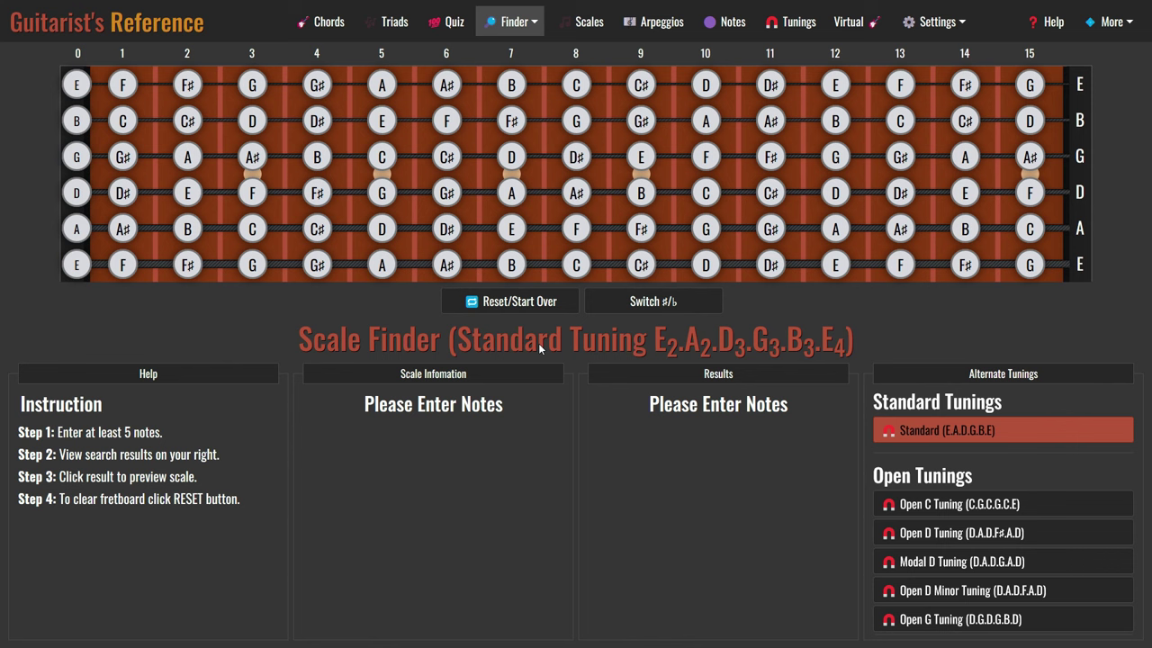
{"action": "left_click", "coordinate": [380, 231]}
{"action": "left_click", "coordinate": [511, 230]}
{"action": "left_click", "coordinate": [578, 230]}
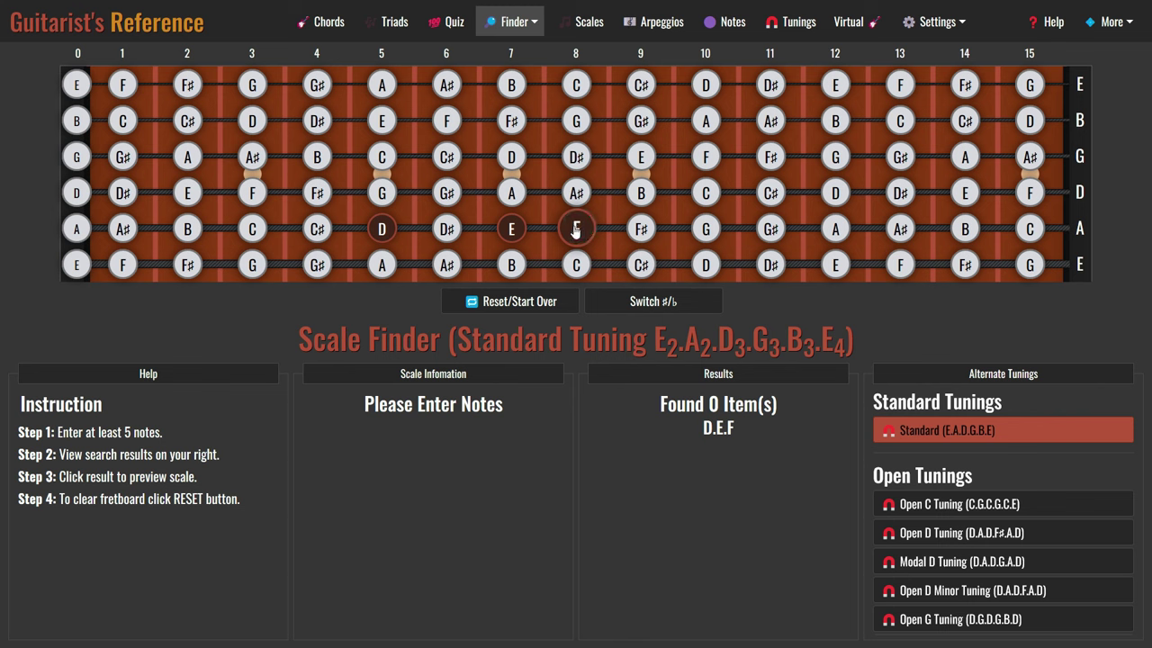
{"action": "left_click", "coordinate": [381, 192]}
{"action": "left_click", "coordinate": [380, 159]}
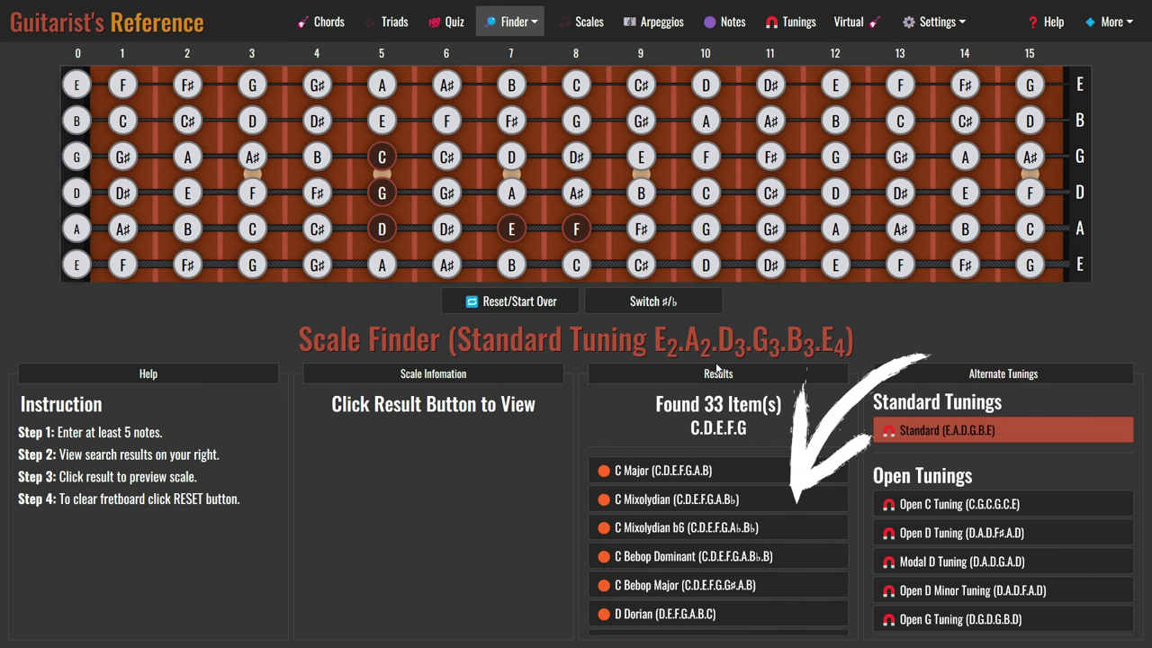
- Preview C Major, then preview and play C Mixolydian, and clear the fretboard
{"action": "left_click", "coordinate": [704, 471]}
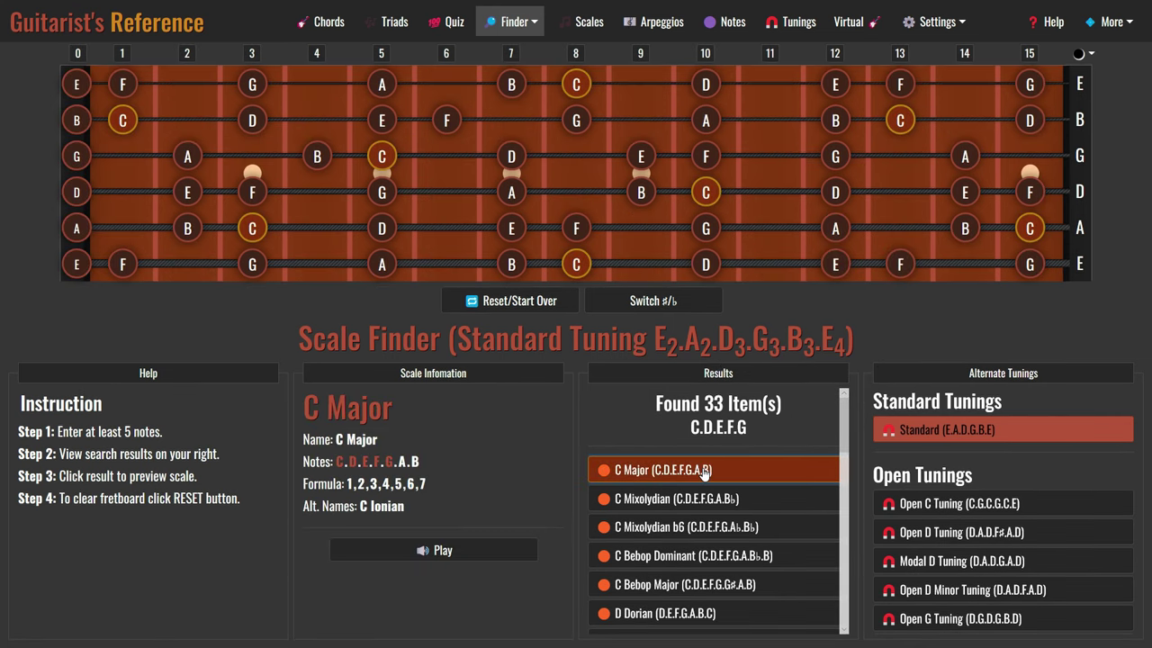
{"action": "left_click", "coordinate": [676, 499]}
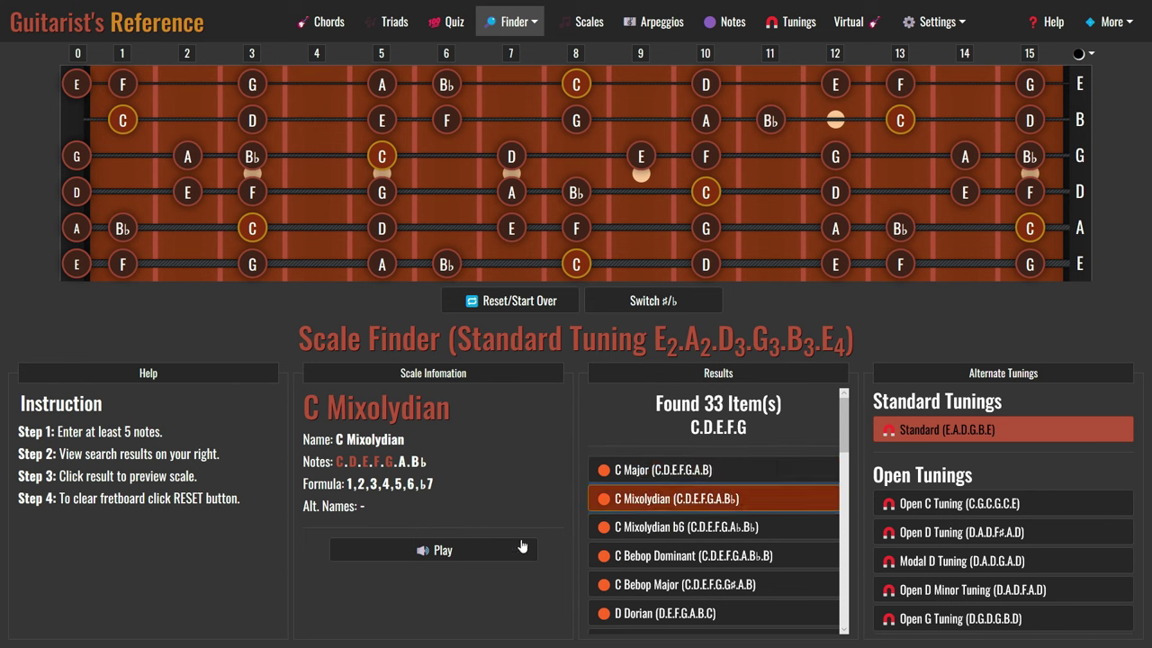
{"action": "left_click", "coordinate": [425, 552]}
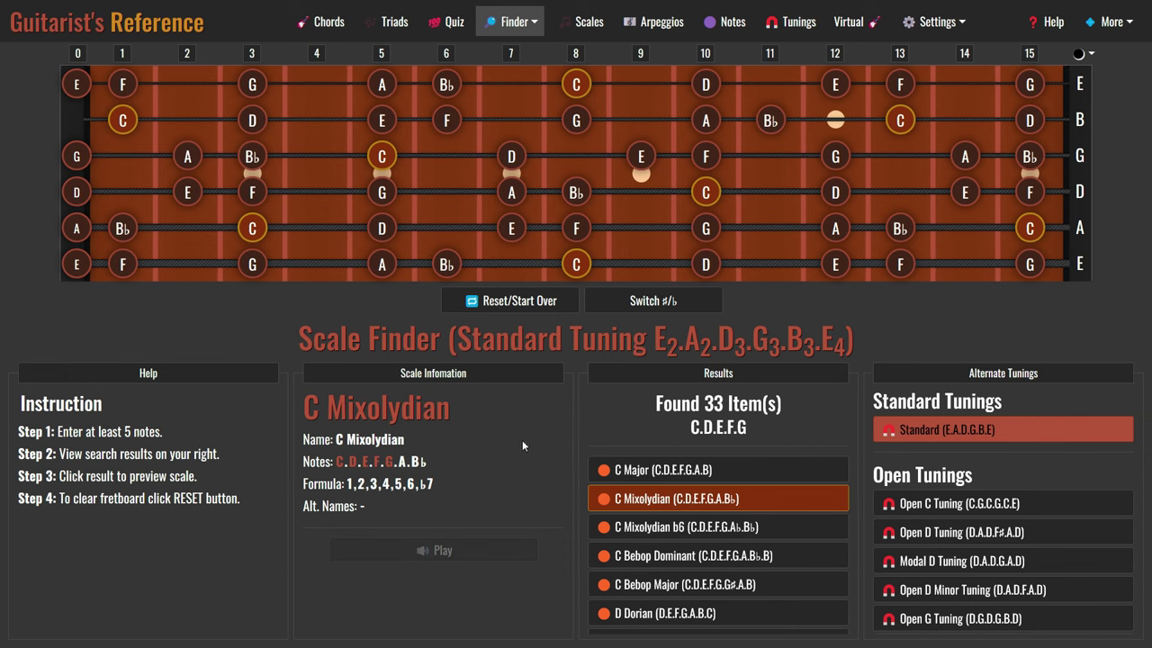
{"action": "left_click", "coordinate": [510, 302]}
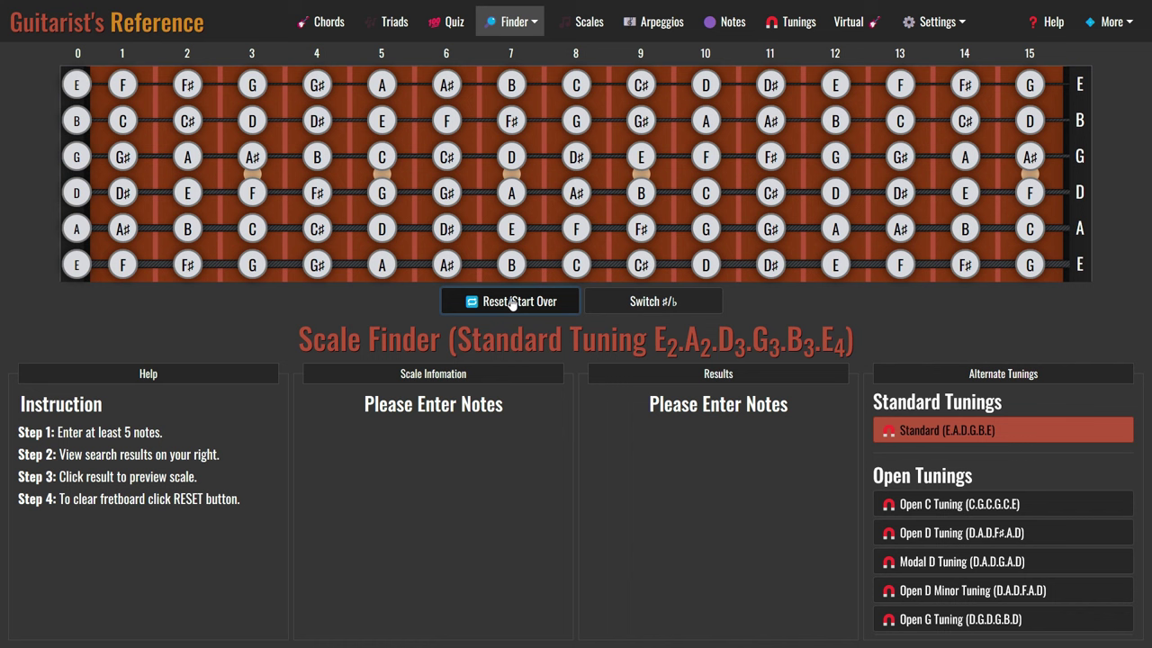